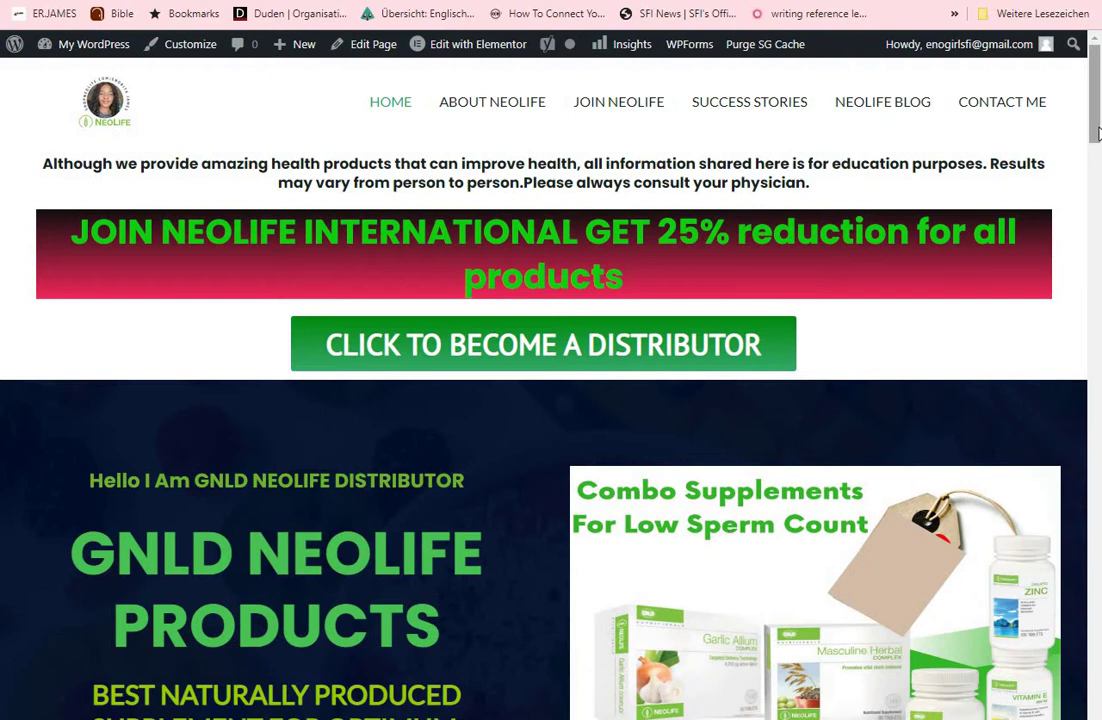
Look over the NeoLife website's home page from the distributor banner down to the About NeoLife section.
{"action": "scroll", "coordinate": [1097, 133], "scroll_direction": "down", "scroll_amount": 1}
{"action": "scroll", "coordinate": [1097, 133], "scroll_direction": "up", "scroll_amount": 1}
{"action": "left_click_drag", "start_coordinate": [1097, 107], "coordinate": [1098, 219]}
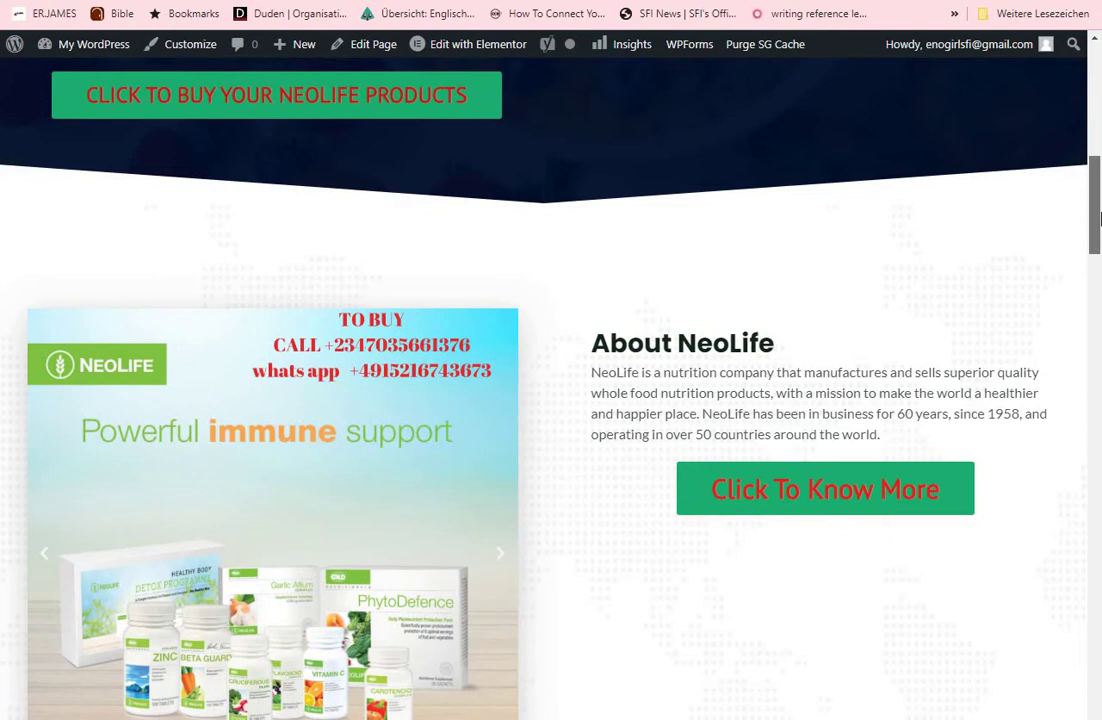
{"action": "left_click_drag", "start_coordinate": [1098, 219], "coordinate": [1098, 122]}
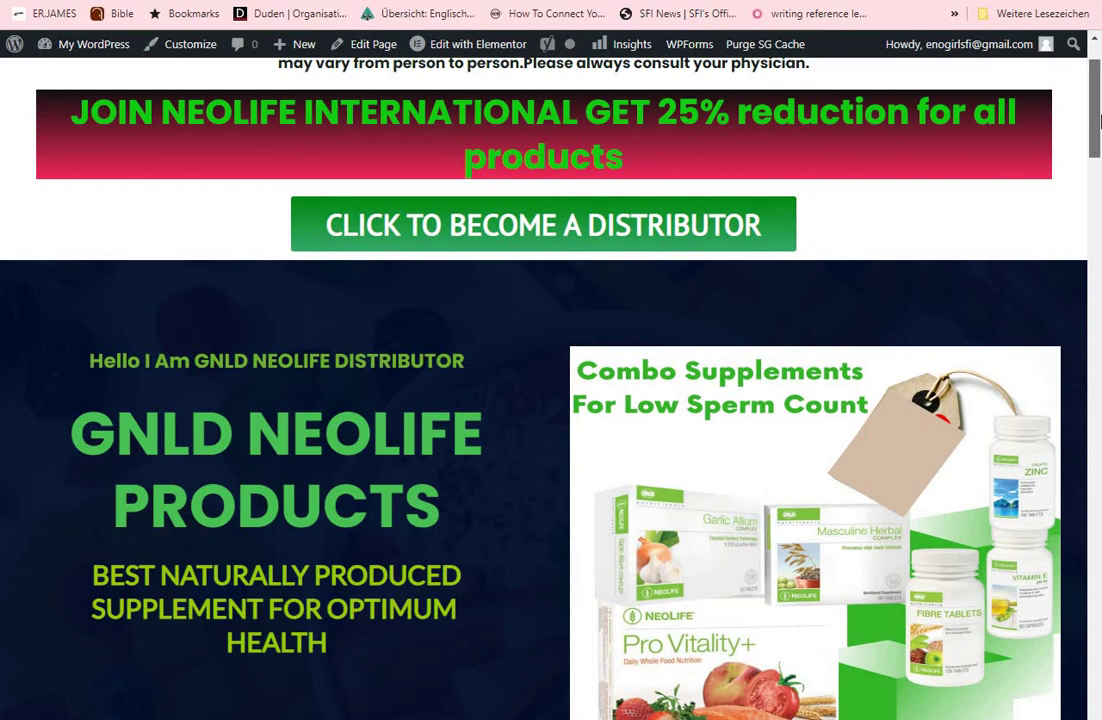
{"action": "scroll", "coordinate": [1098, 122], "scroll_direction": "down", "scroll_amount": 3}
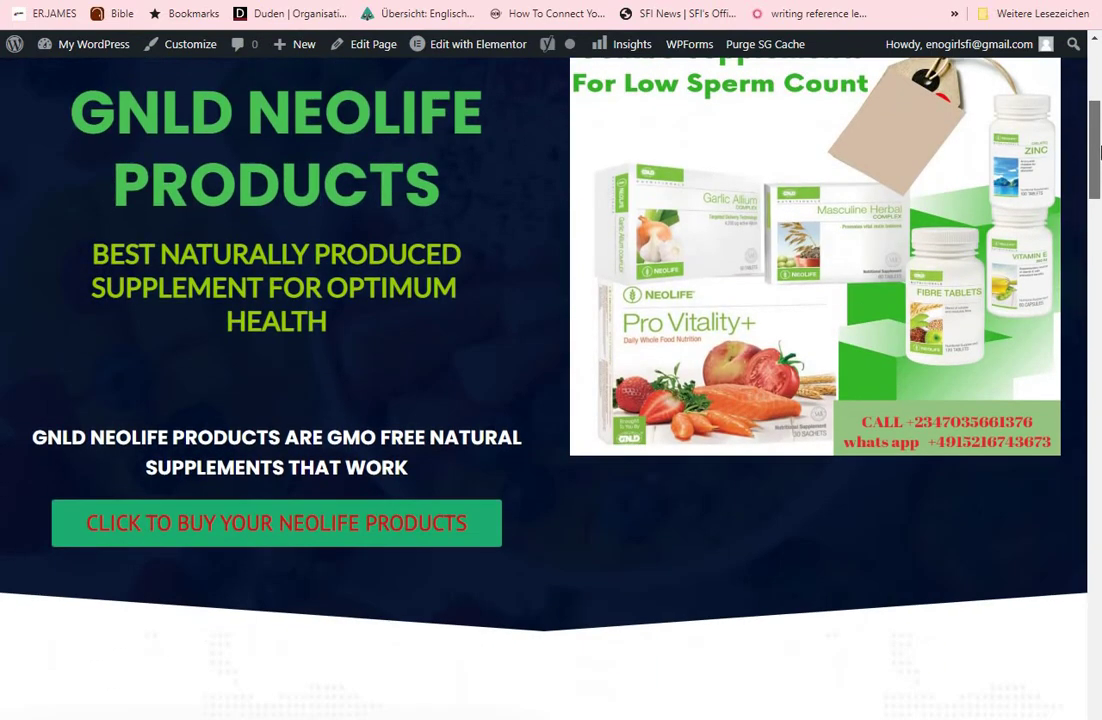
{"action": "scroll", "coordinate": [1098, 110], "scroll_direction": "up", "scroll_amount": 3}
{"action": "scroll", "coordinate": [1098, 110], "scroll_direction": "up", "scroll_amount": 2}
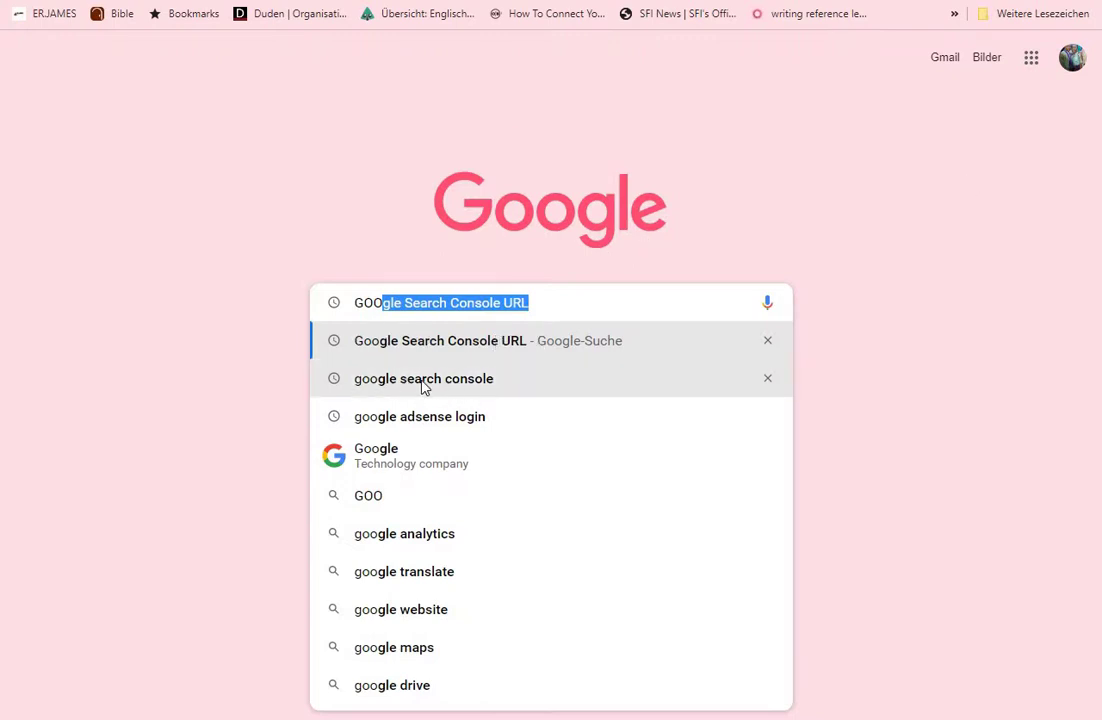
Search Google for "google search console" and open Search Console from the official result.
{"action": "key", "text": "Down"}
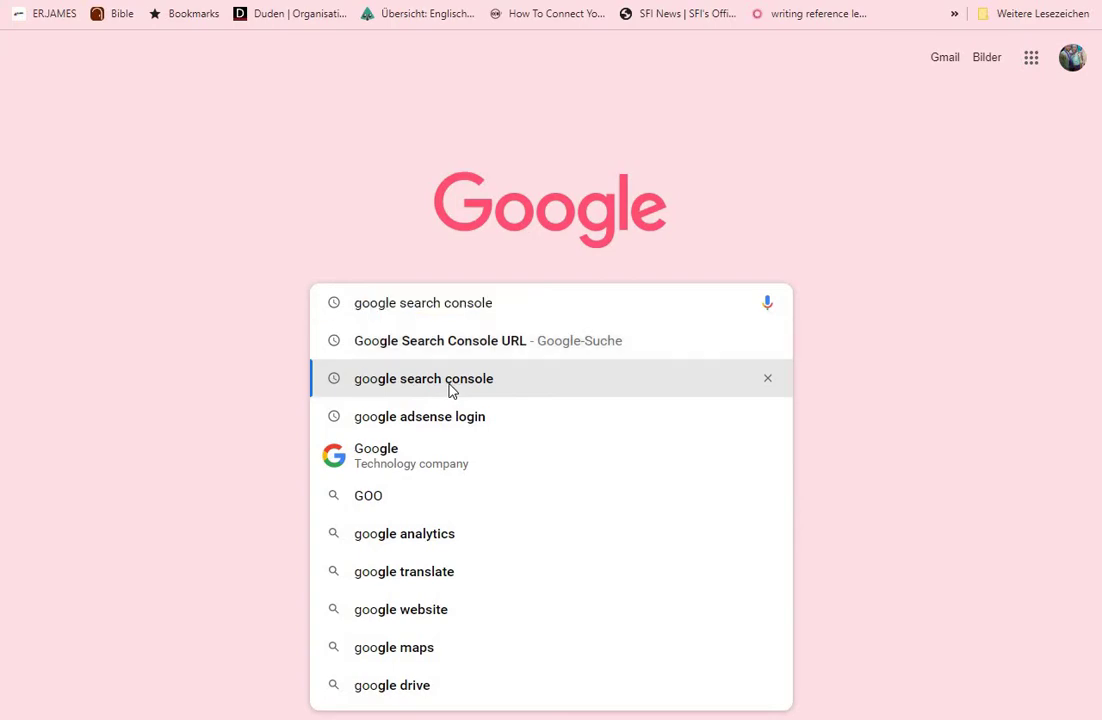
{"action": "left_click", "coordinate": [452, 389]}
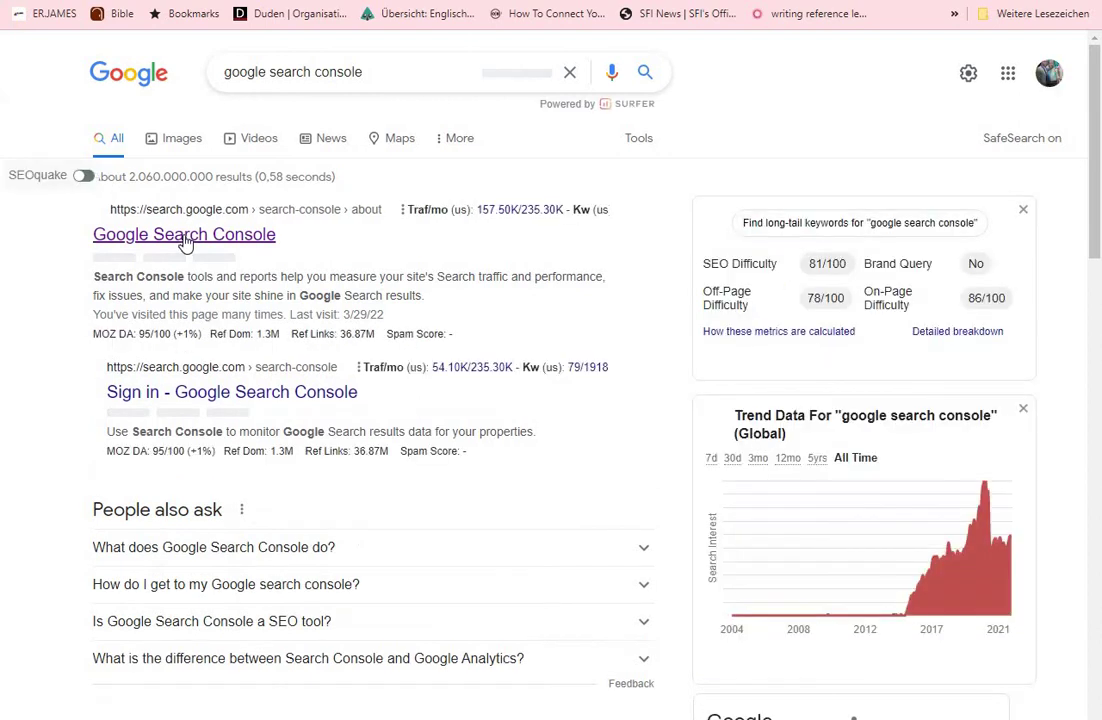
{"action": "left_click", "coordinate": [185, 236]}
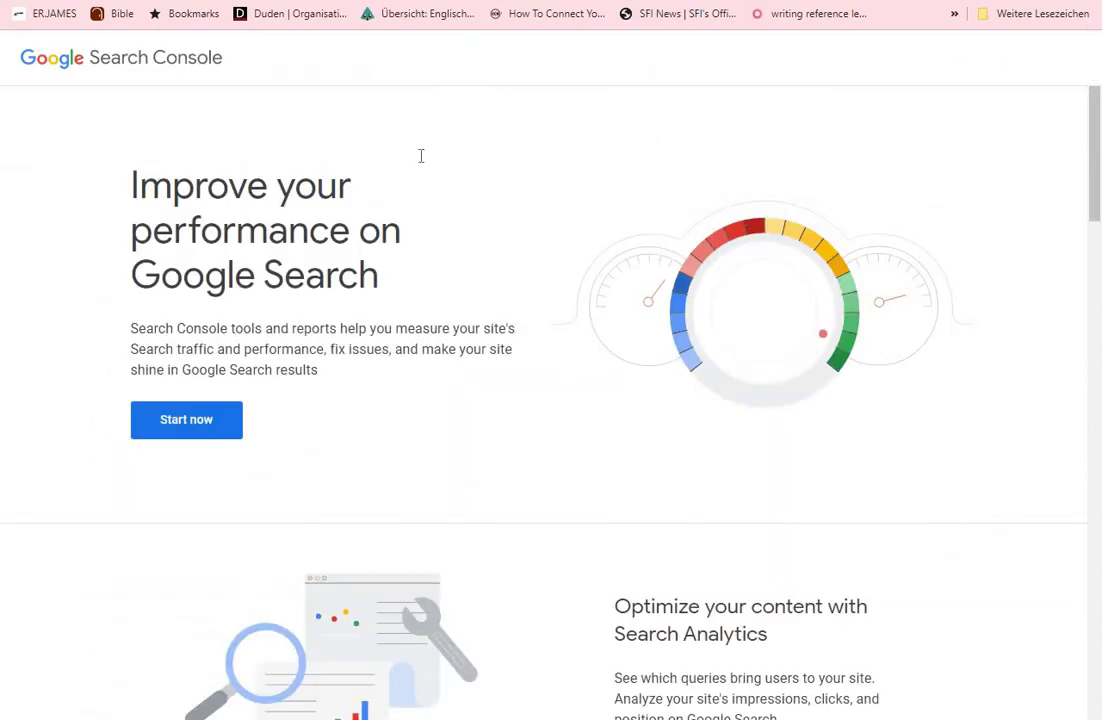
{"action": "left_click", "coordinate": [189, 426]}
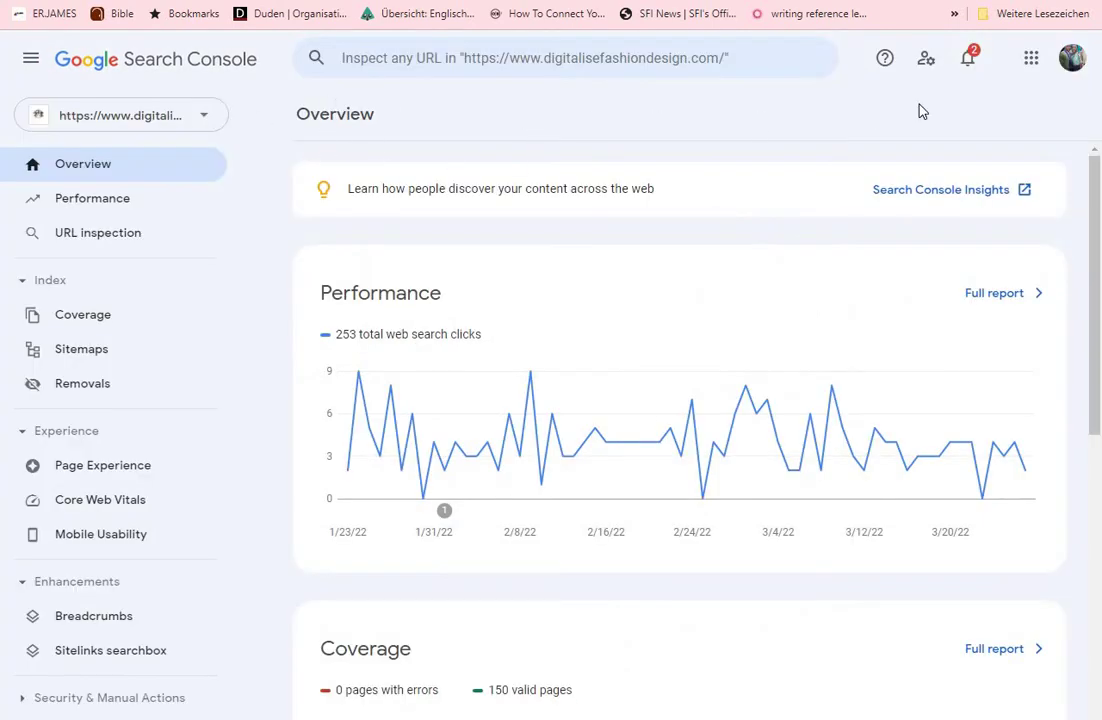
Switch Search Console to the Google account used for the WordPress site and start adding a property.
{"action": "left_click", "coordinate": [1072, 60]}
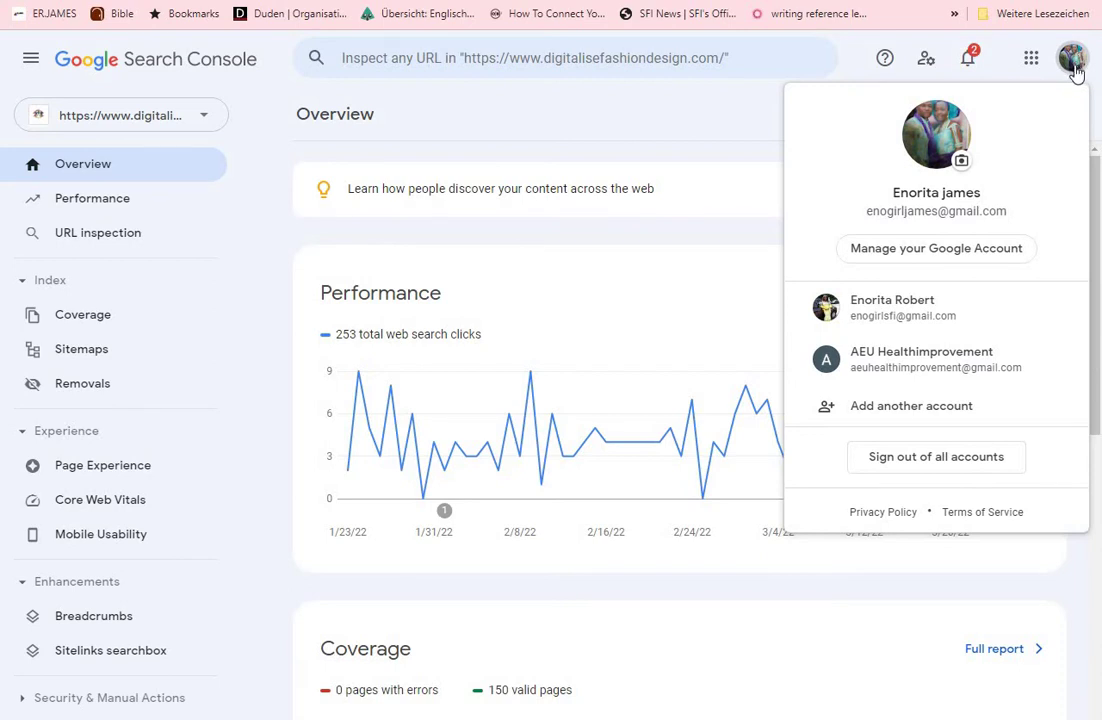
{"action": "left_click", "coordinate": [907, 318]}
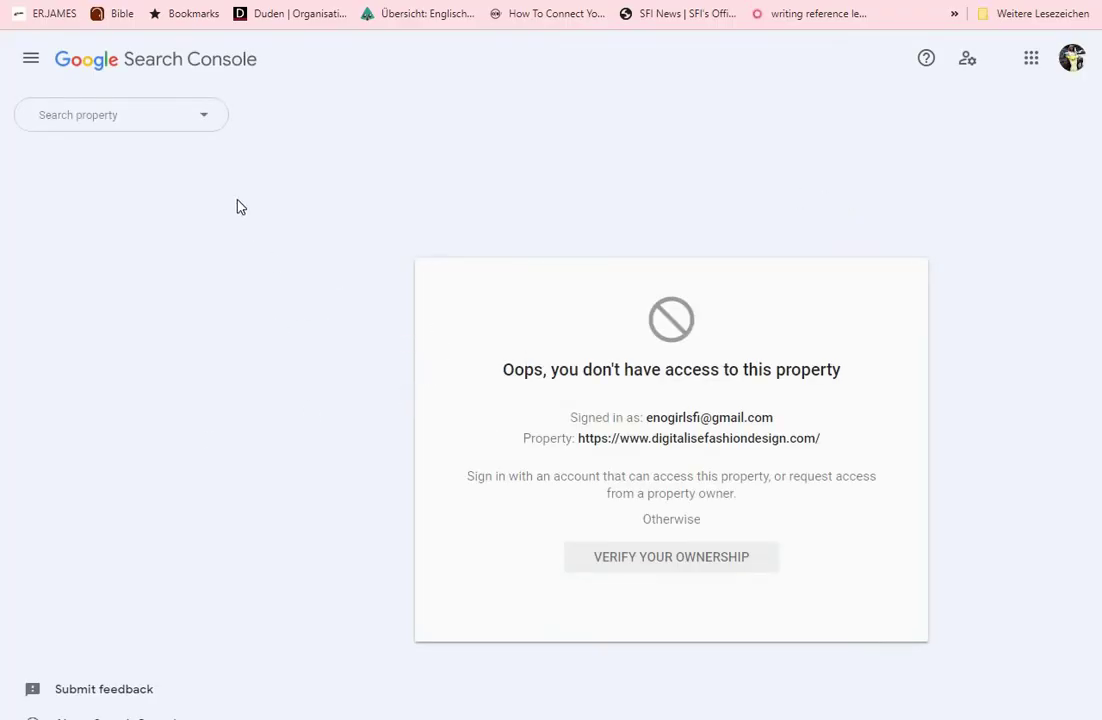
{"action": "left_click", "coordinate": [204, 120]}
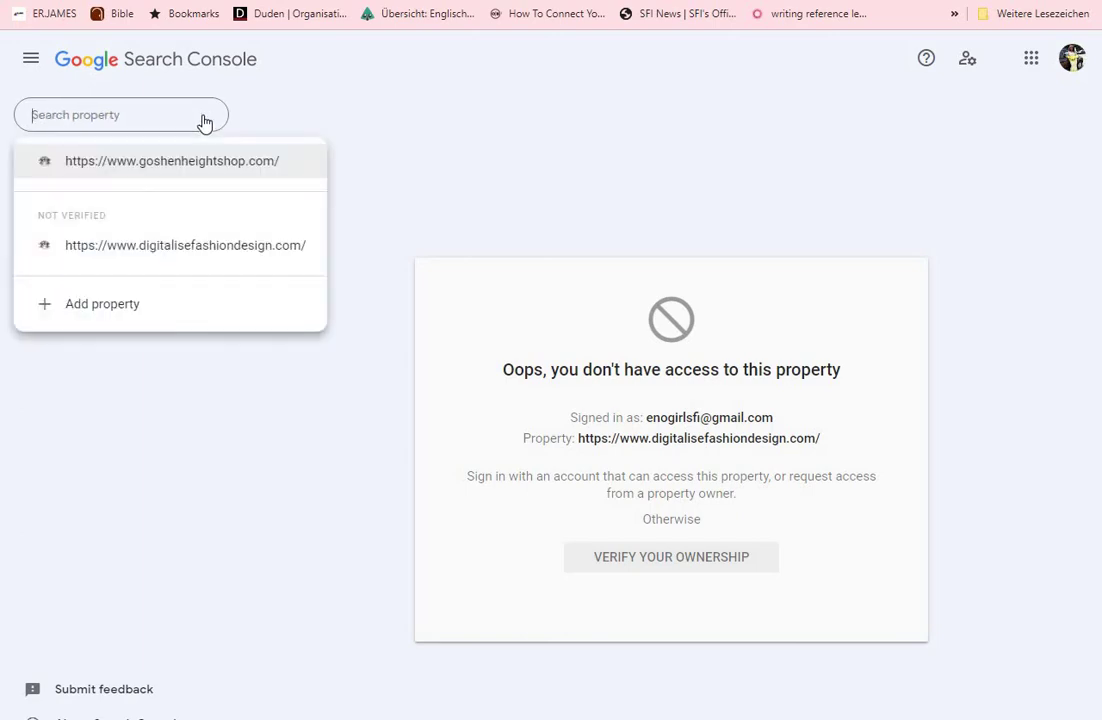
{"action": "left_click", "coordinate": [95, 310]}
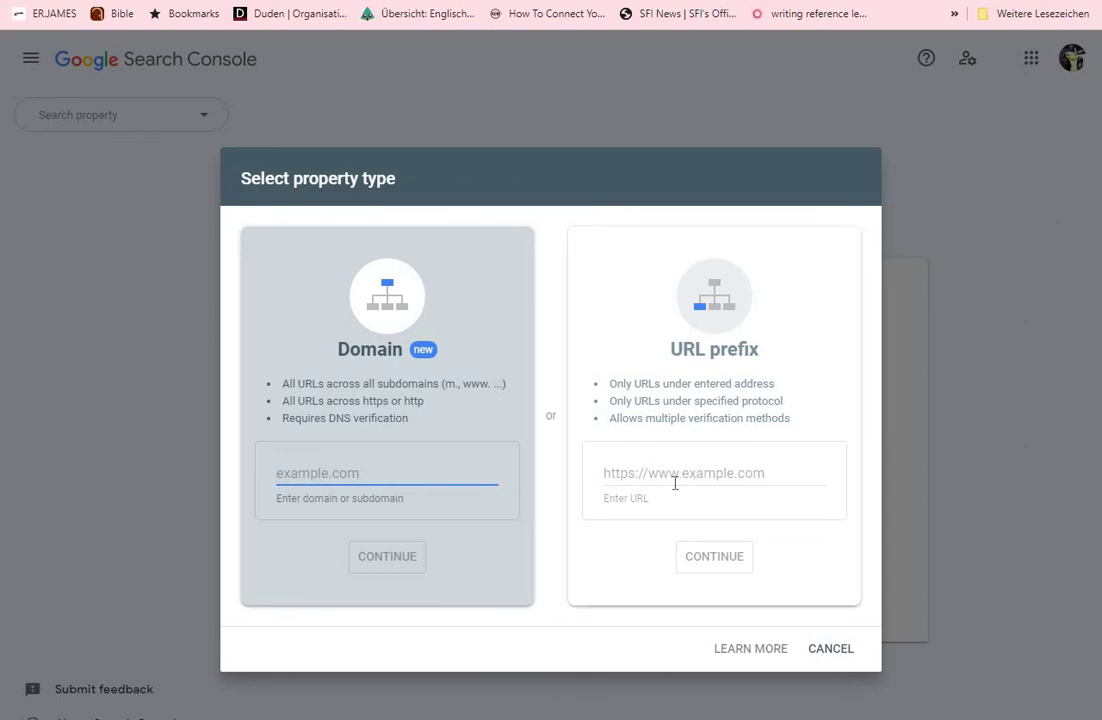
{"action": "left_click", "coordinate": [695, 476]}
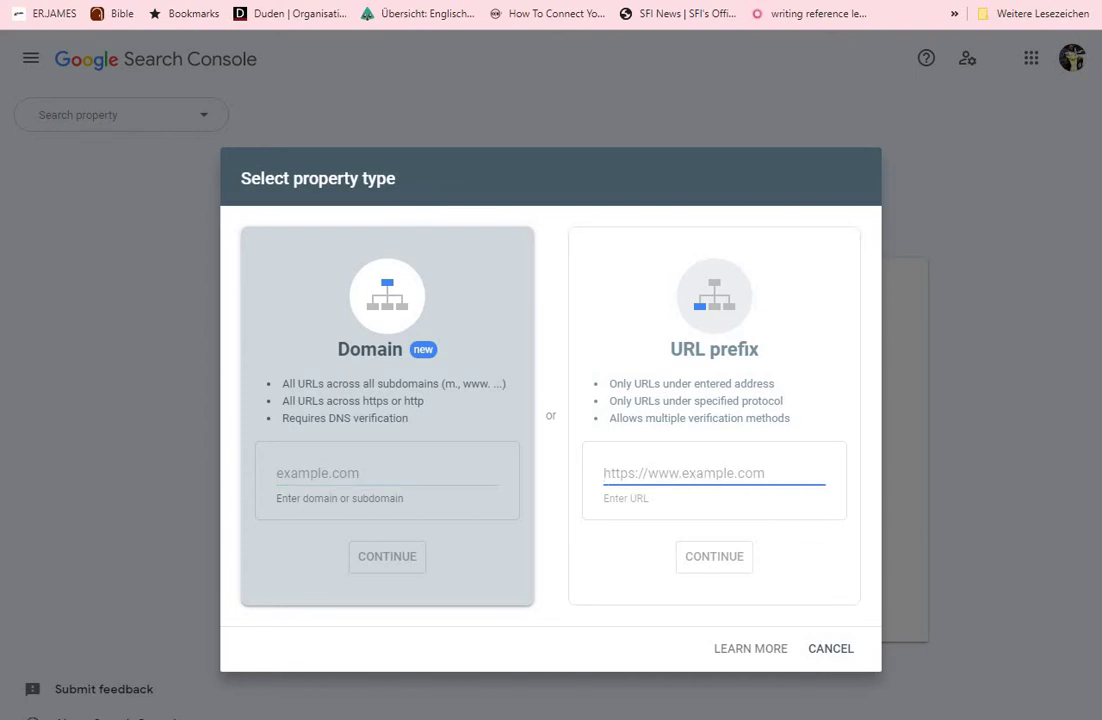
{"action": "key", "text": "ctrl+Tab"}
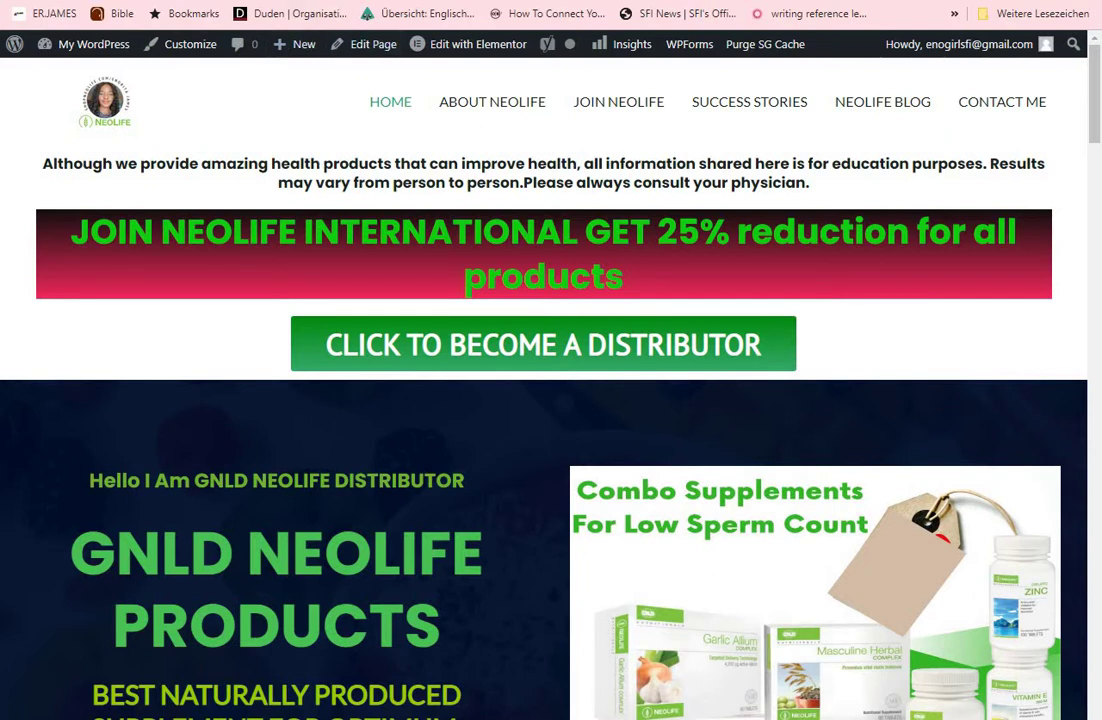
{"action": "right_click", "coordinate": [168, 1]}
{"action": "left_click", "coordinate": [221, 108]}
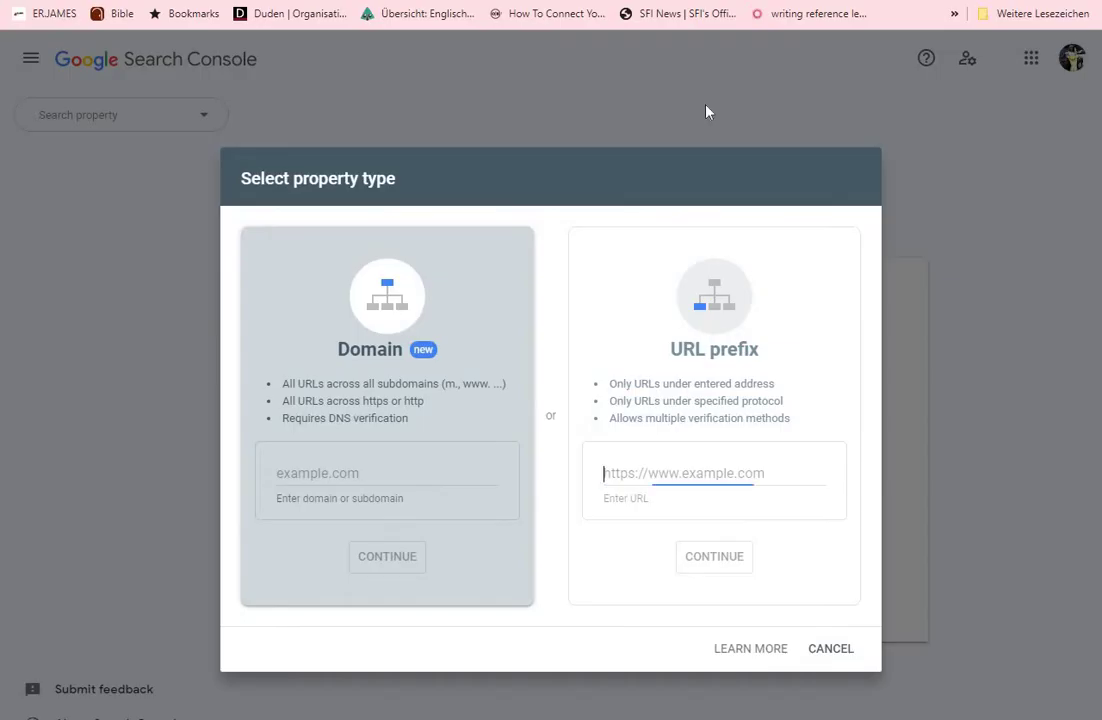
{"action": "key", "text": "ctrl+shift+Tab"}
{"action": "right_click", "coordinate": [650, 472]}
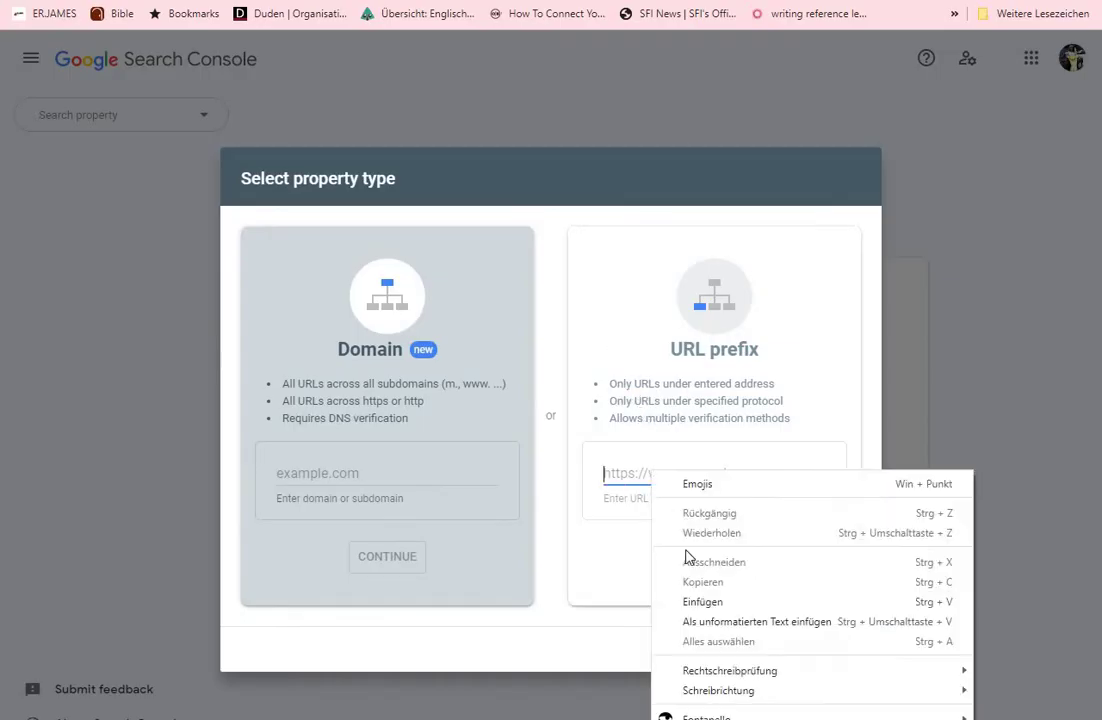
{"action": "left_click", "coordinate": [688, 602]}
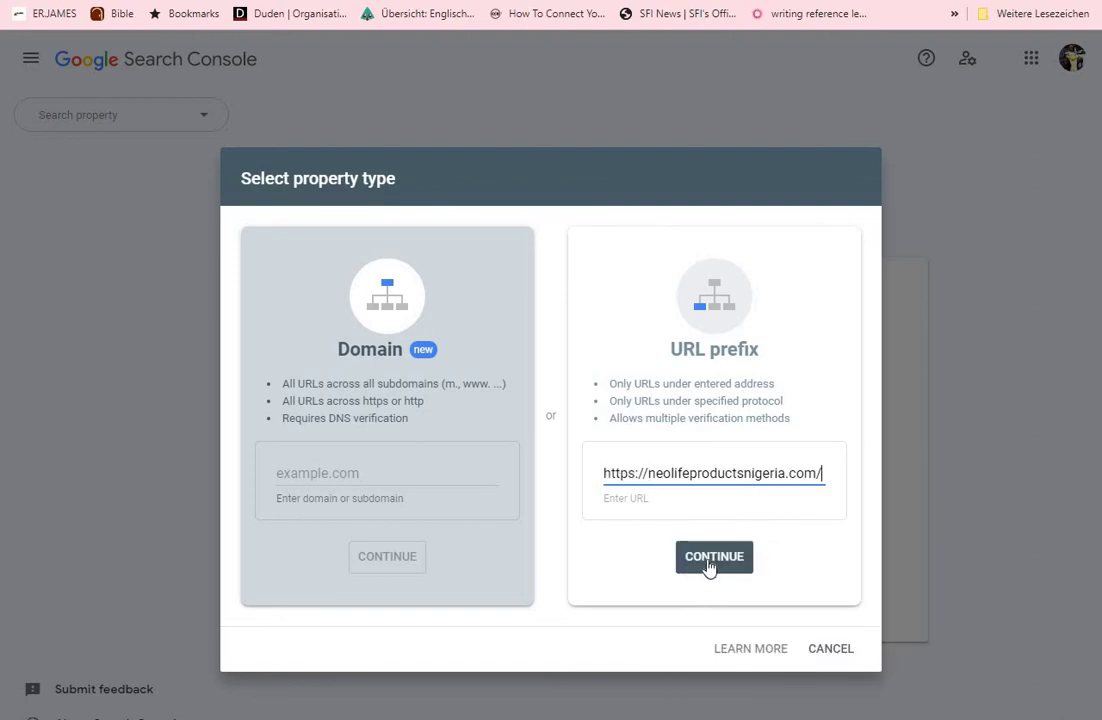
Submit the URL prefix property and expand the HTML tag method for verifying its ownership.
{"action": "left_click", "coordinate": [708, 566]}
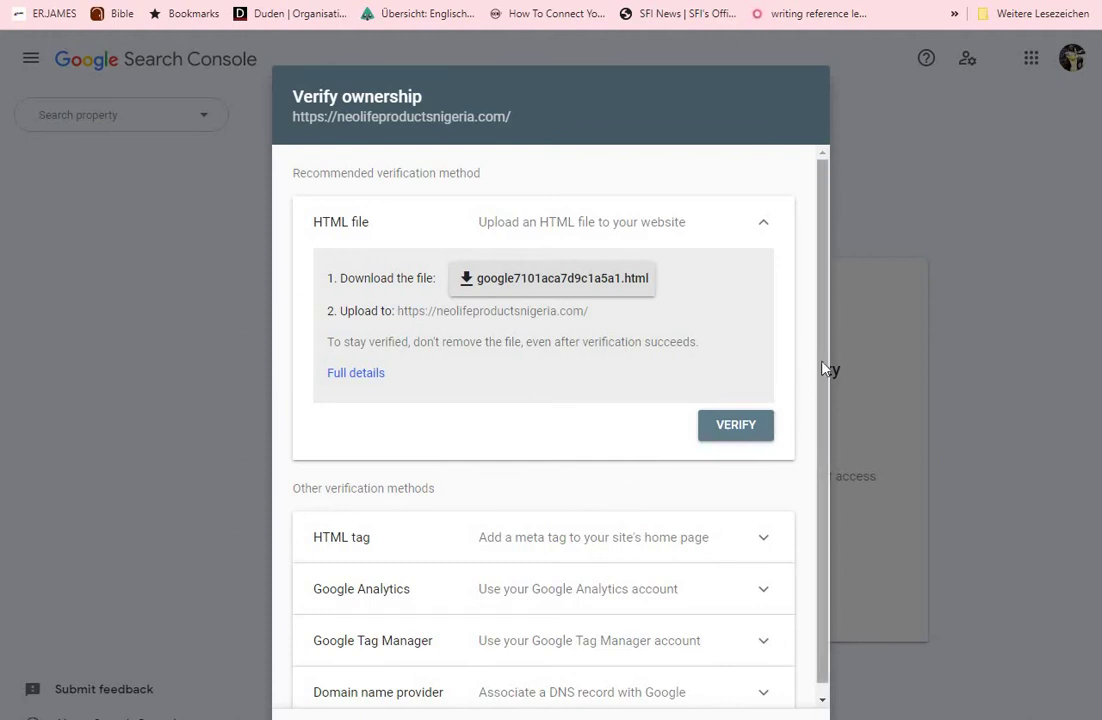
{"action": "scroll", "coordinate": [824, 369], "scroll_direction": "down", "scroll_amount": 1}
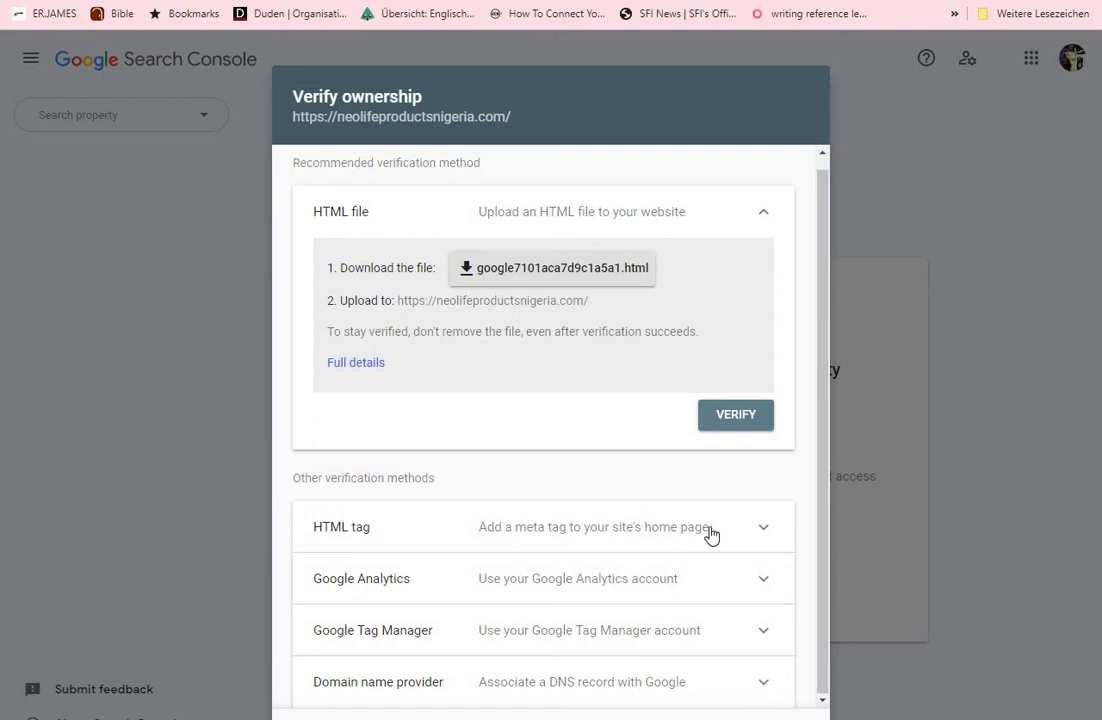
{"action": "left_click", "coordinate": [763, 530]}
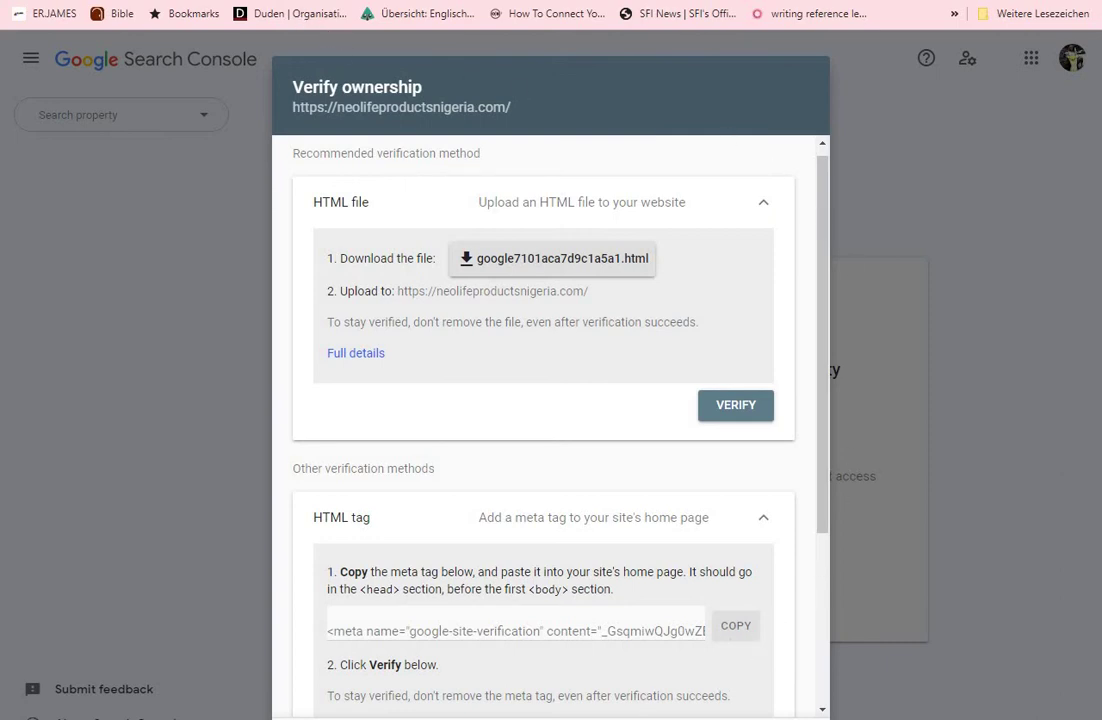
Switch to the NeoLife website, open its WordPress dashboard and look through the dashboard's sections.
{"action": "left_click", "coordinate": [312, 25]}
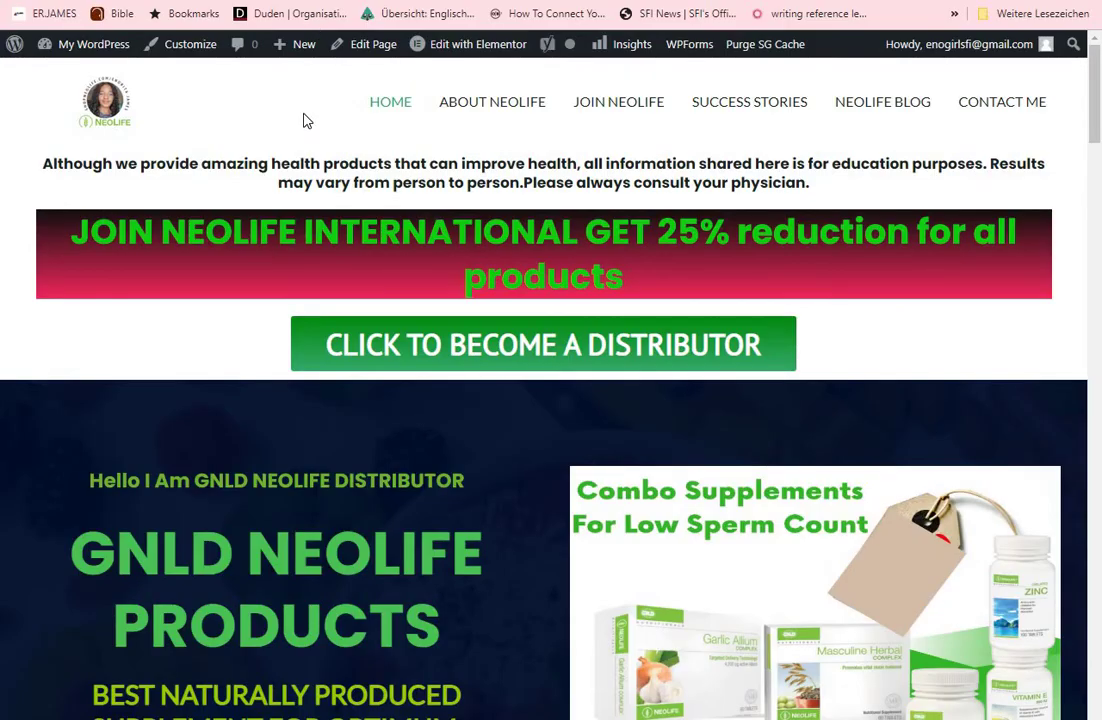
{"action": "mouse_move", "coordinate": [67, 58]}
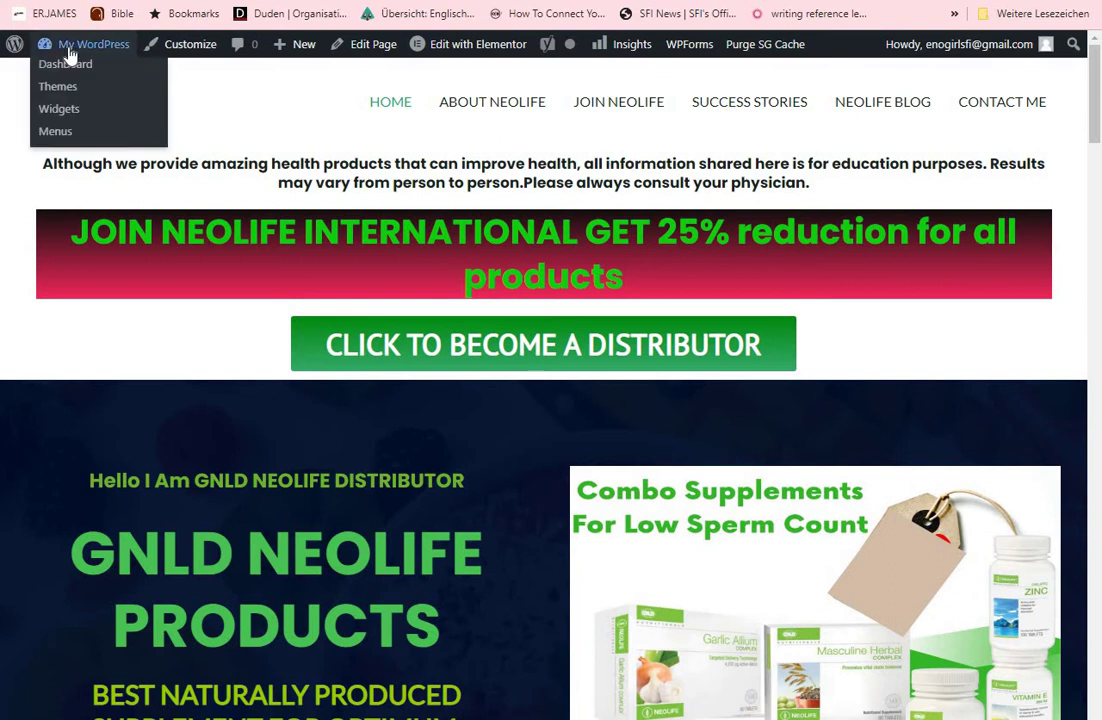
{"action": "left_click", "coordinate": [66, 66]}
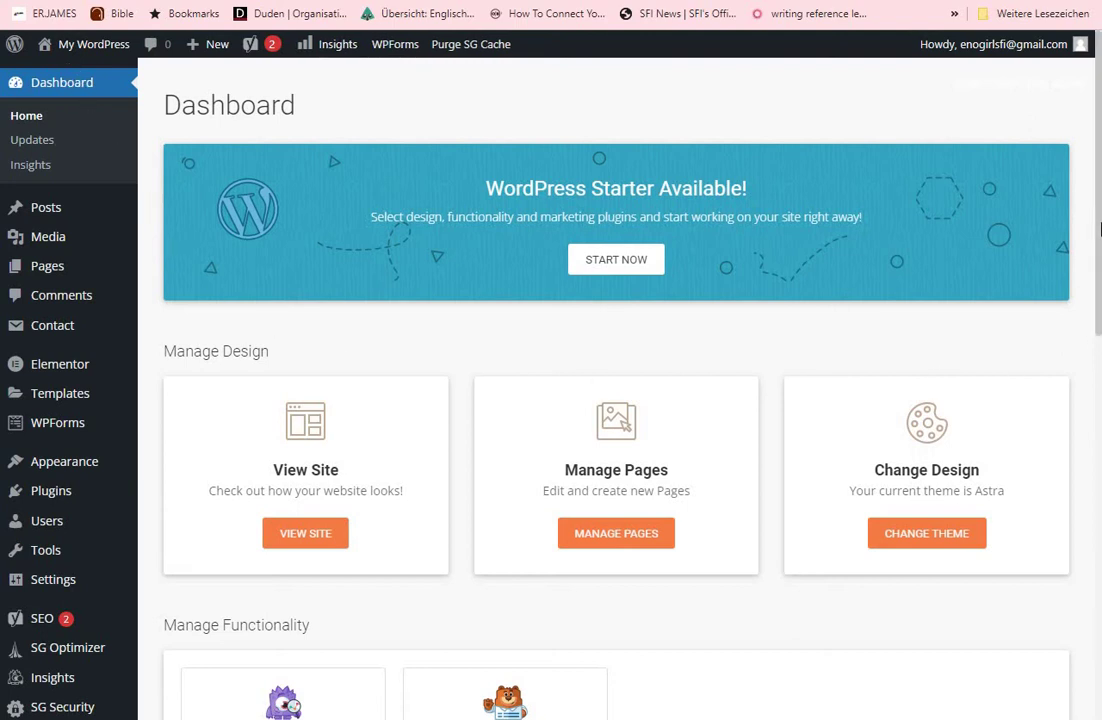
{"action": "left_click_drag", "start_coordinate": [1100, 230], "coordinate": [1096, 450]}
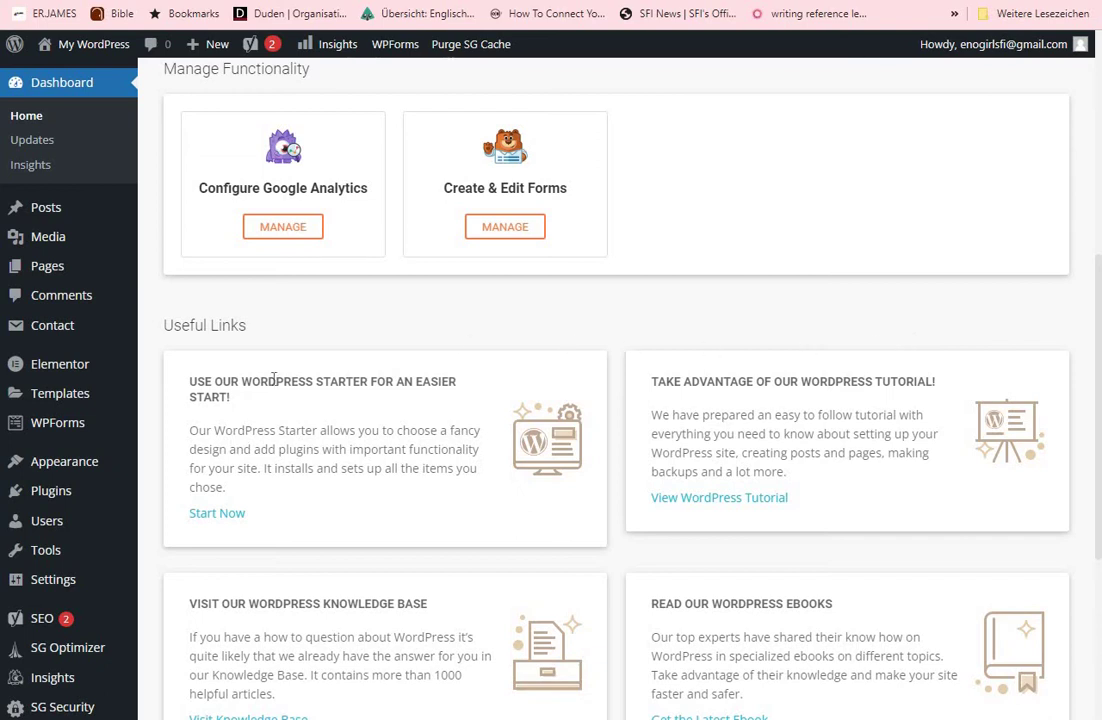
Search the WordPress plugin directory for "HEADER AND FOOTER", then install and activate Insert Headers and Footers by WPBeginner.
{"action": "mouse_move", "coordinate": [66, 494]}
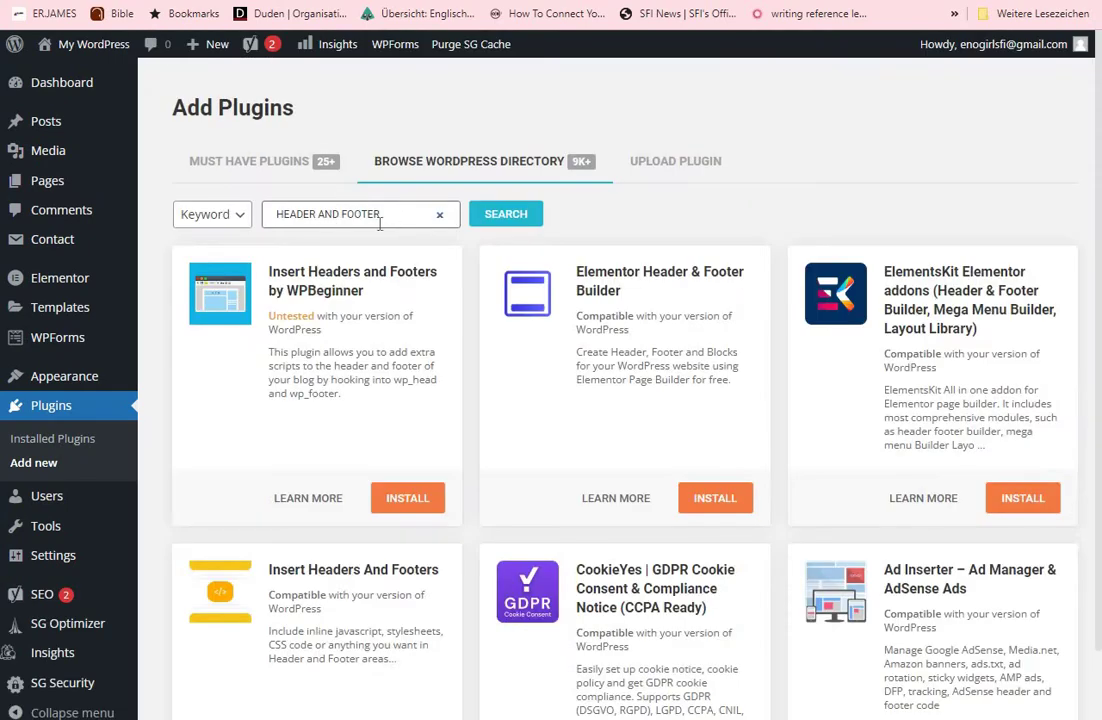
{"action": "left_click", "coordinate": [508, 216]}
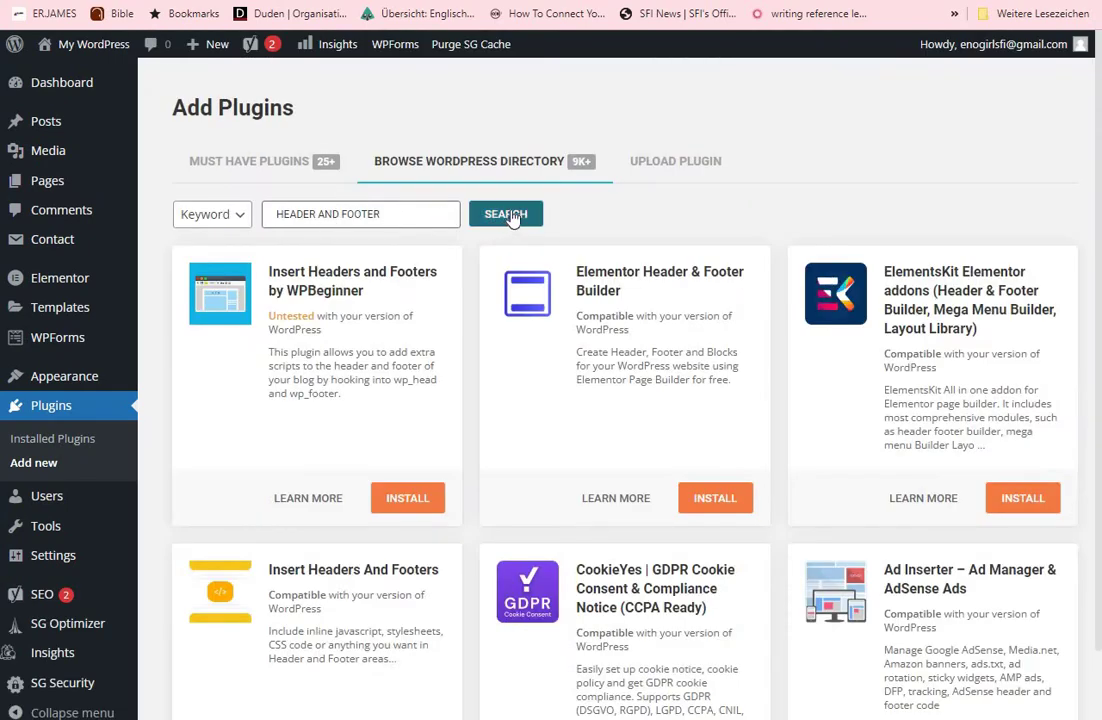
{"action": "left_click", "coordinate": [408, 499]}
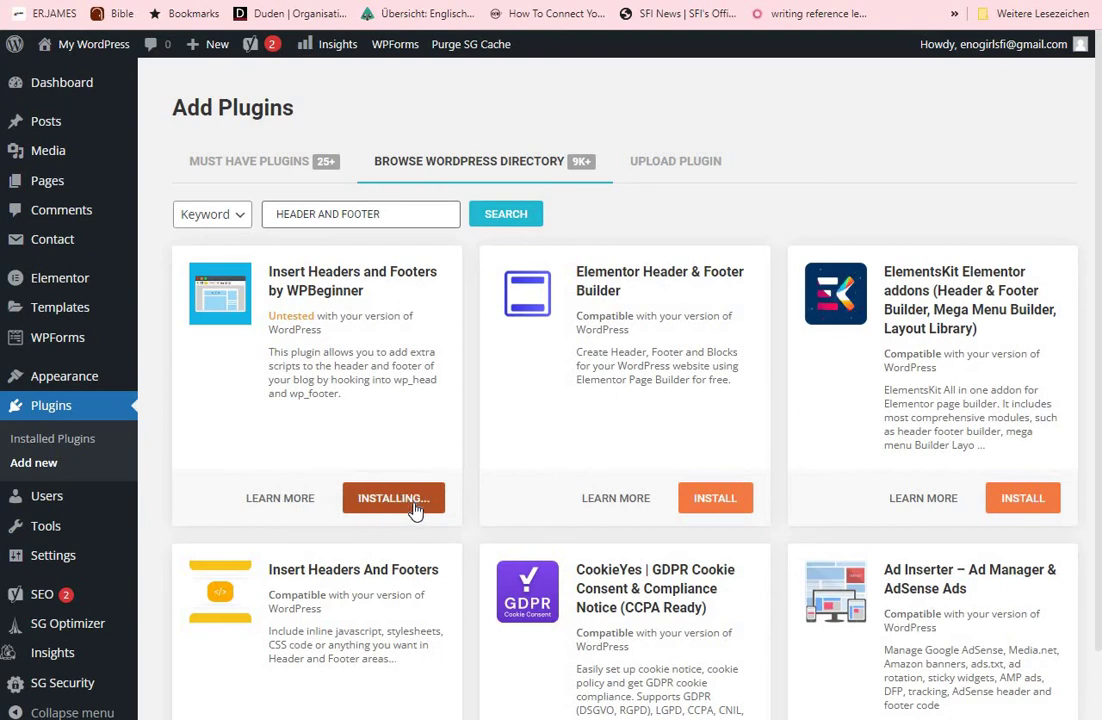
{"action": "left_click", "coordinate": [418, 503]}
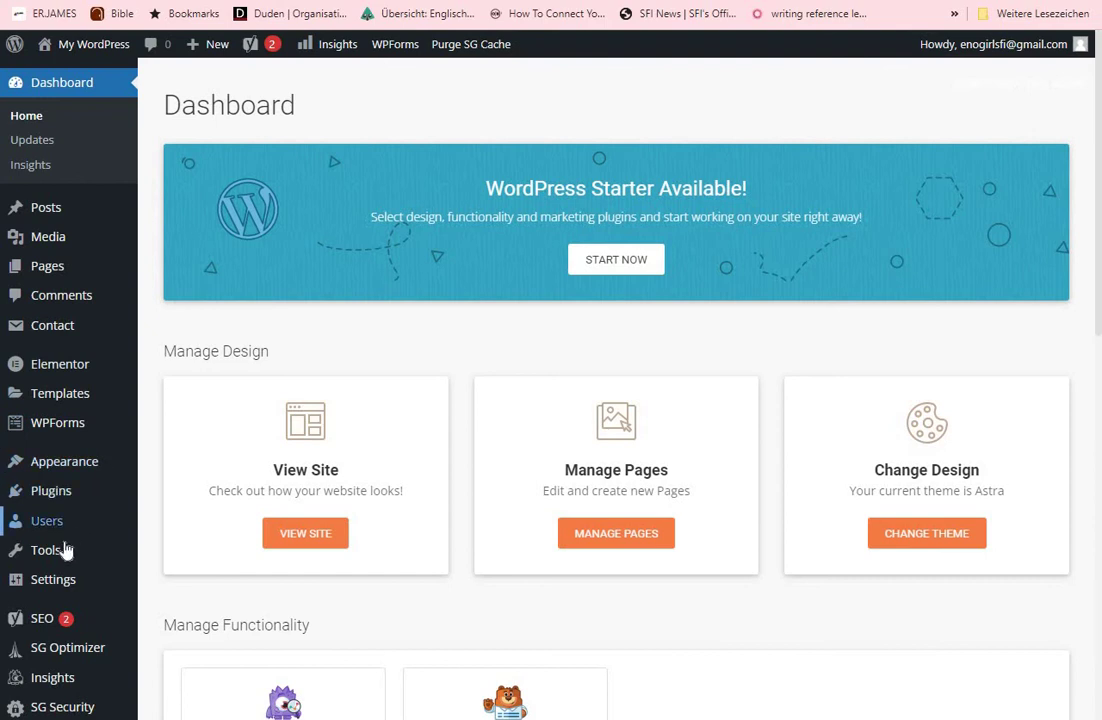
Open the settings of Insert Headers and Footers and fetch the HTML verification meta tag from Google Search Console.
{"action": "mouse_move", "coordinate": [50, 585]}
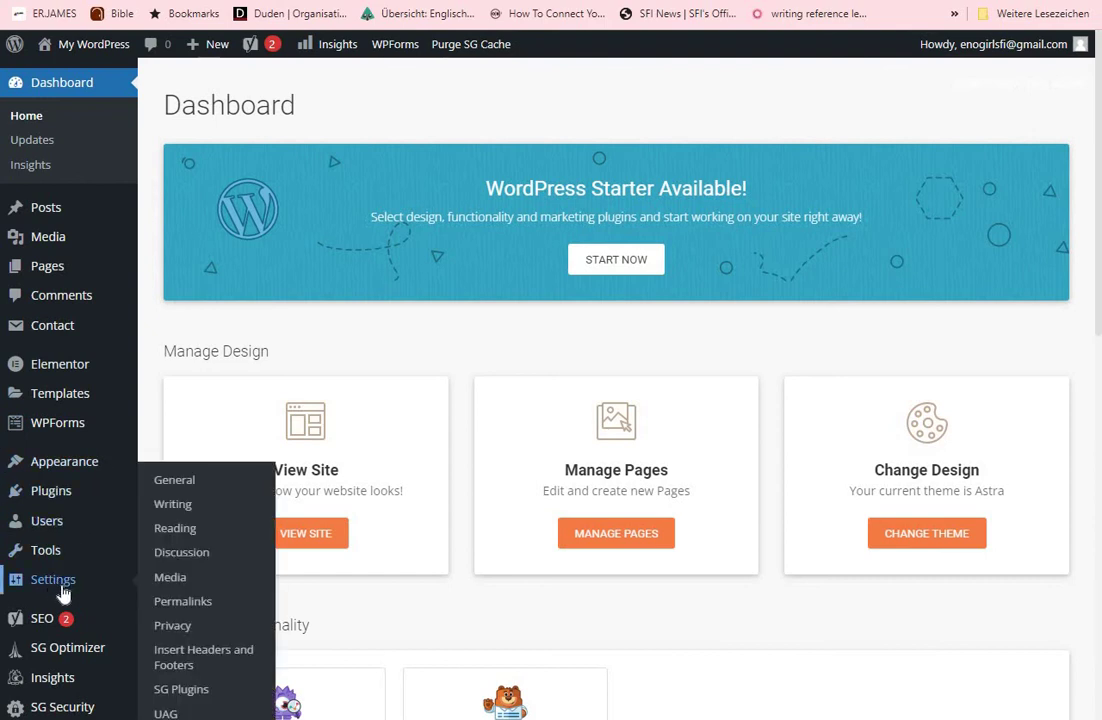
{"action": "left_click", "coordinate": [199, 662]}
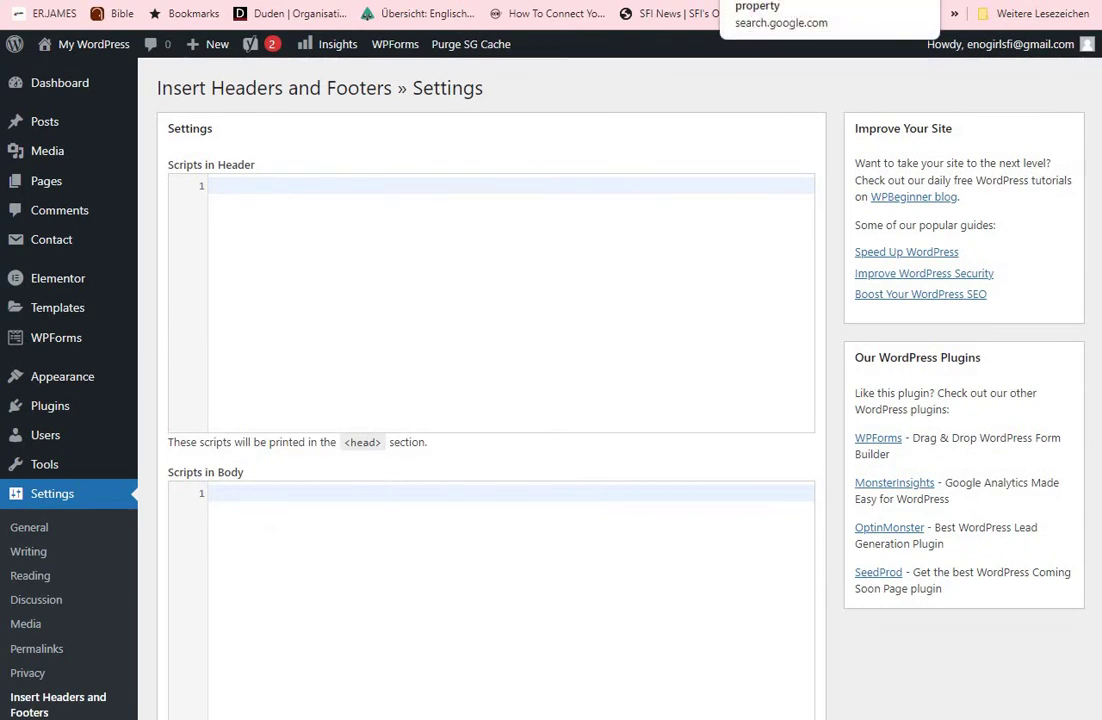
{"action": "key", "text": "ctrl+Tab"}
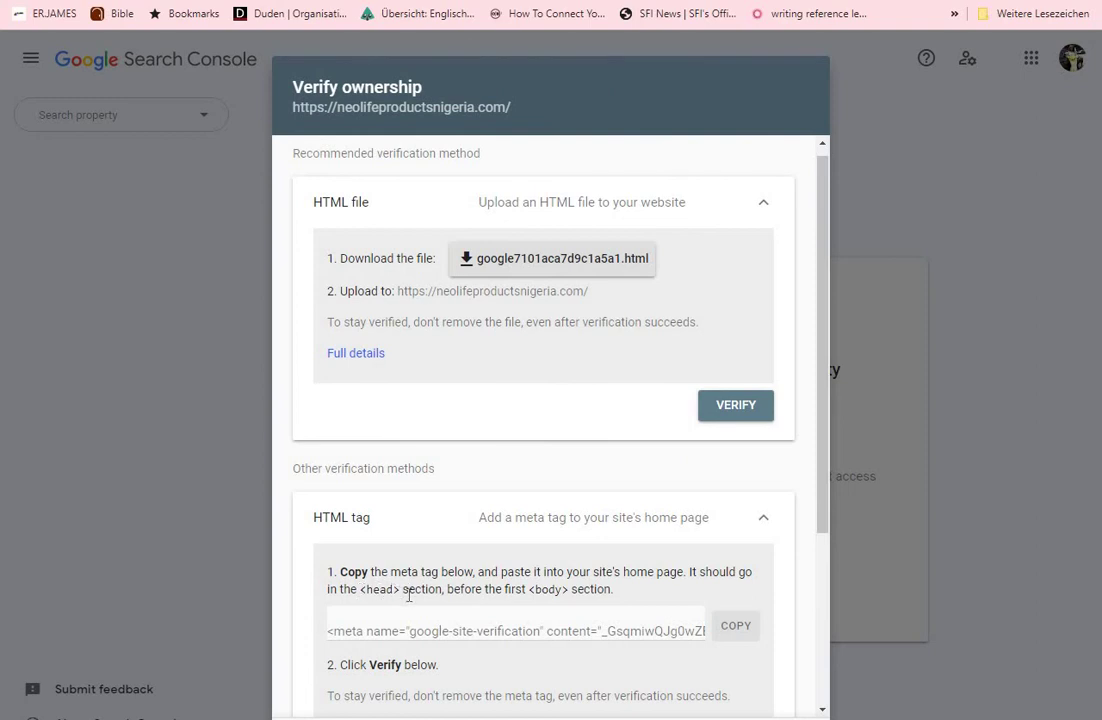
{"action": "left_click", "coordinate": [300, 0]}
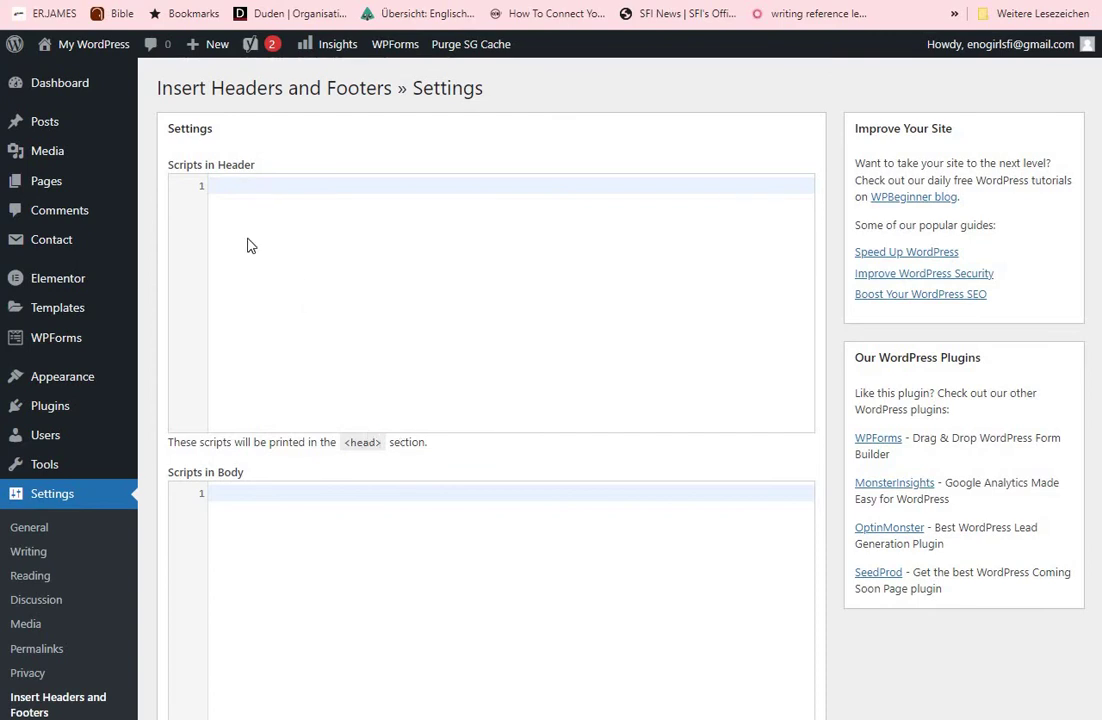
Paste the google-site-verification meta tag into the Scripts in Header field and save the plugin settings.
{"action": "right_click", "coordinate": [221, 193]}
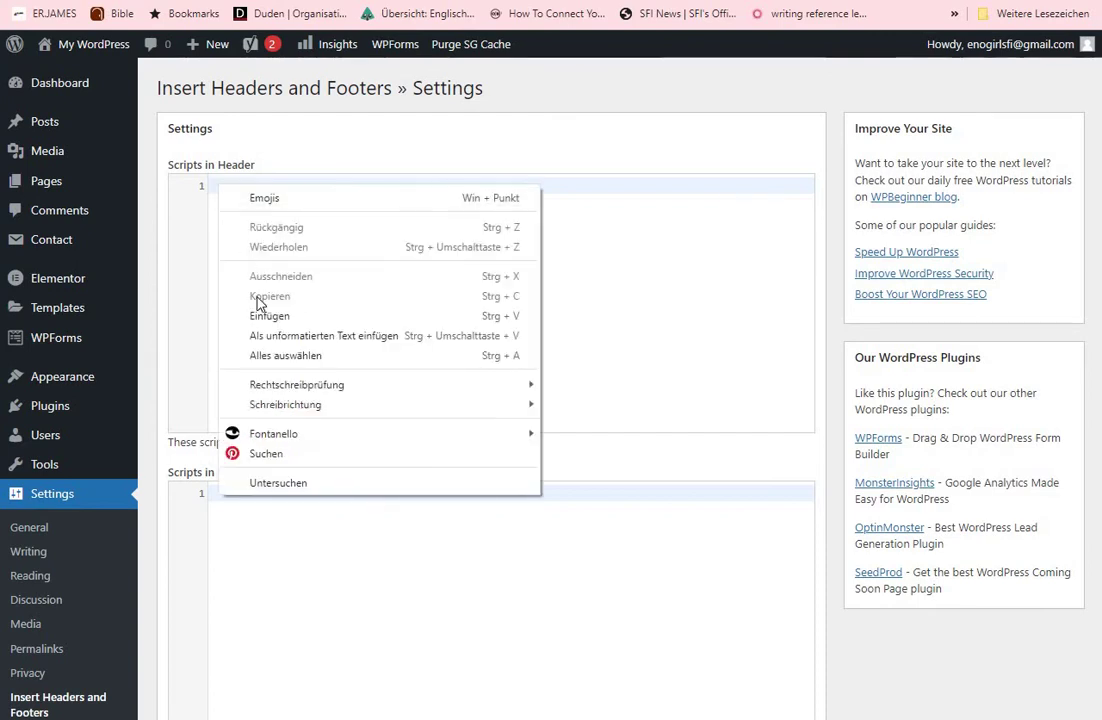
{"action": "left_click", "coordinate": [236, 320]}
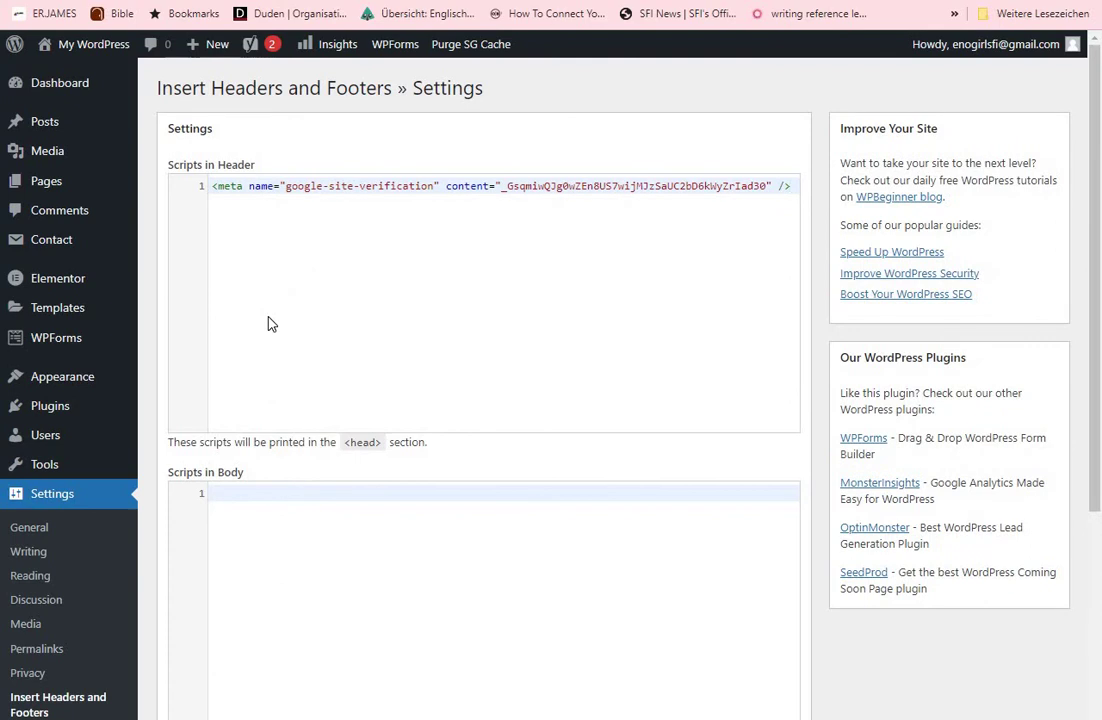
{"action": "left_click_drag", "start_coordinate": [1100, 210], "coordinate": [1100, 520]}
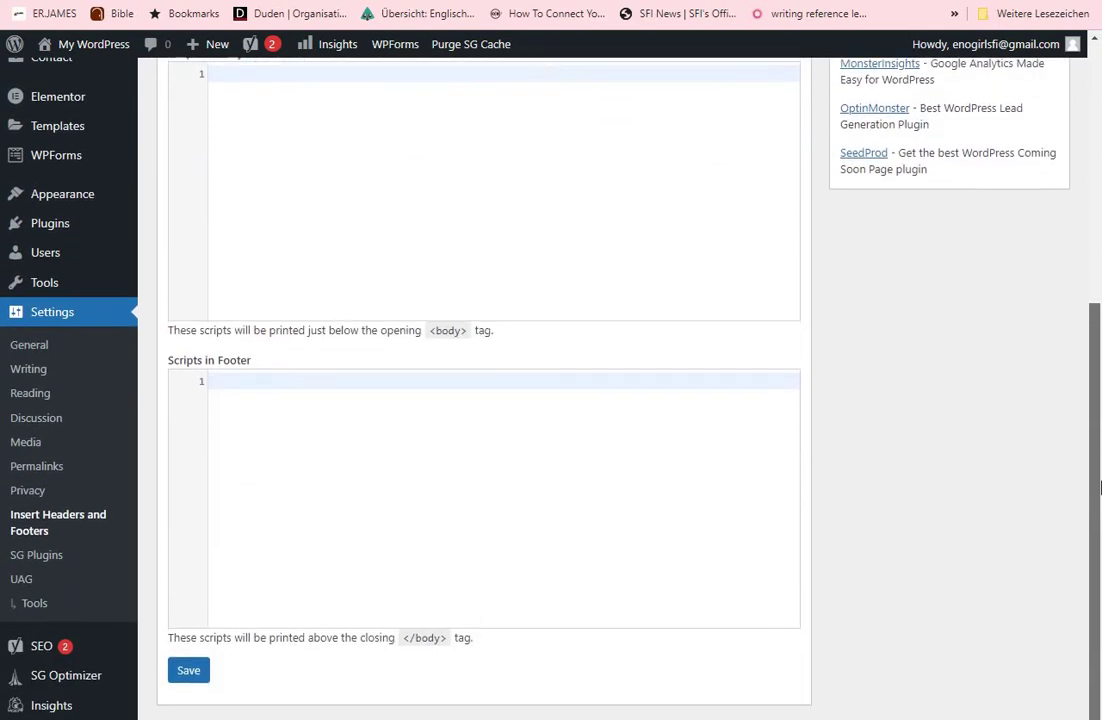
{"action": "left_click", "coordinate": [186, 664]}
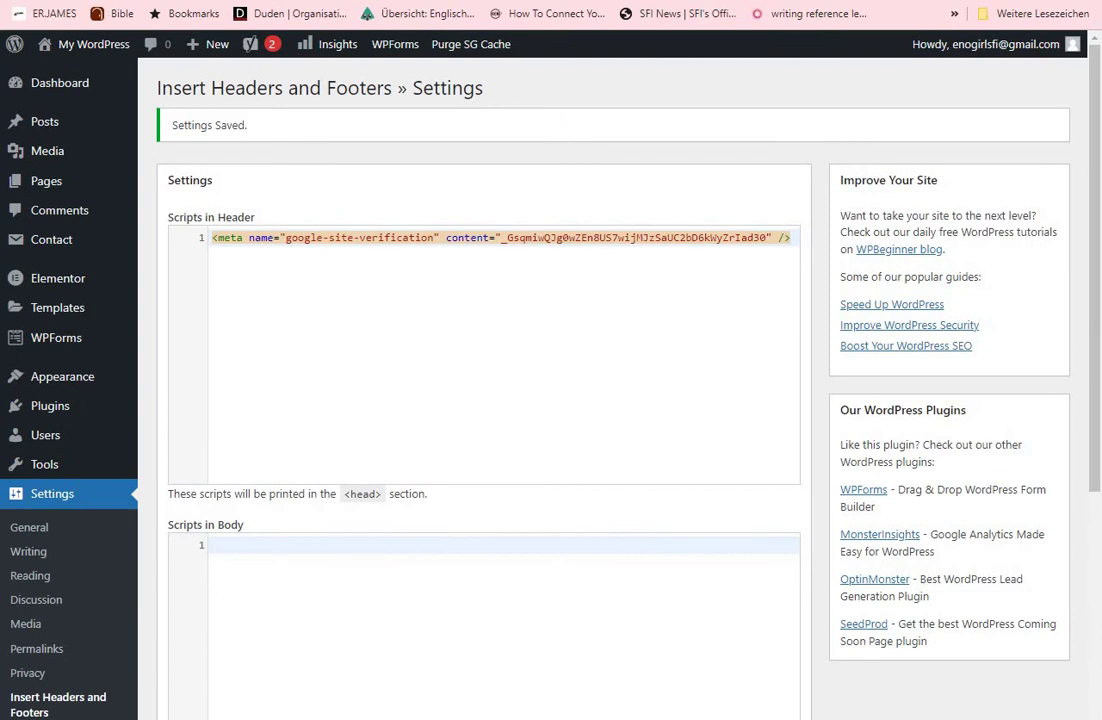
Switch to Google Search Console and try to verify the site's ownership with the HTML file method.
{"action": "left_click", "coordinate": [760, 0]}
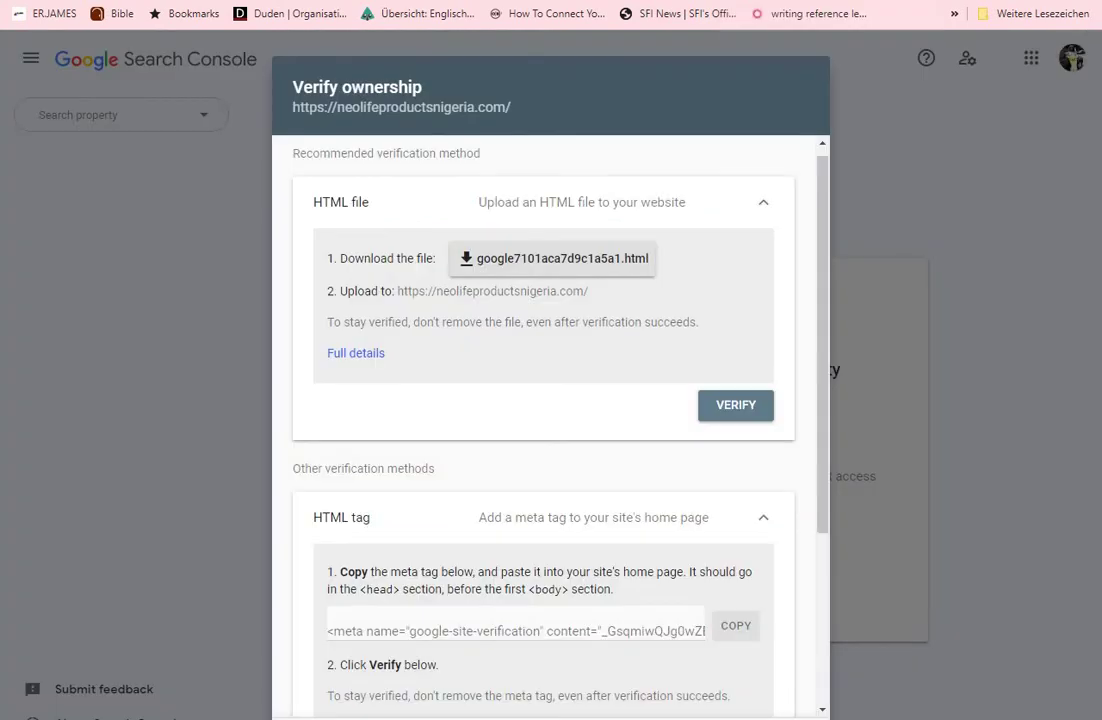
{"action": "left_click", "coordinate": [735, 406]}
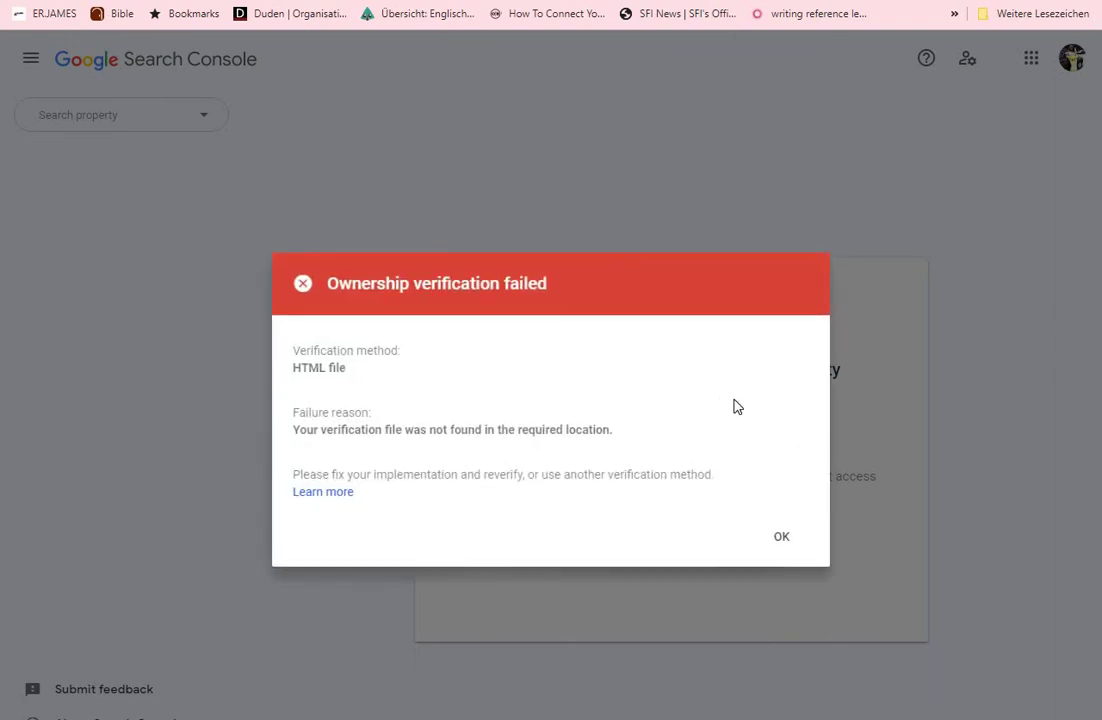
{"action": "left_click", "coordinate": [781, 536]}
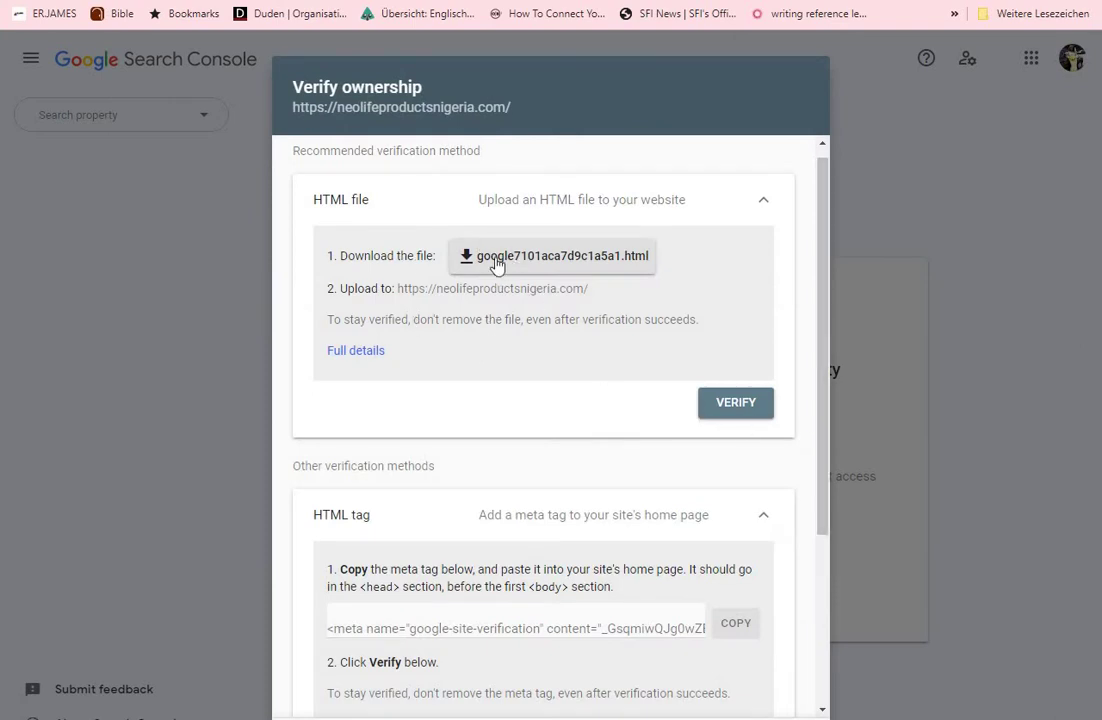
Verify the site's ownership with the HTML tag method and go to the new property's overview past the welcome message.
{"action": "left_click_drag", "start_coordinate": [827, 375], "coordinate": [824, 518]}
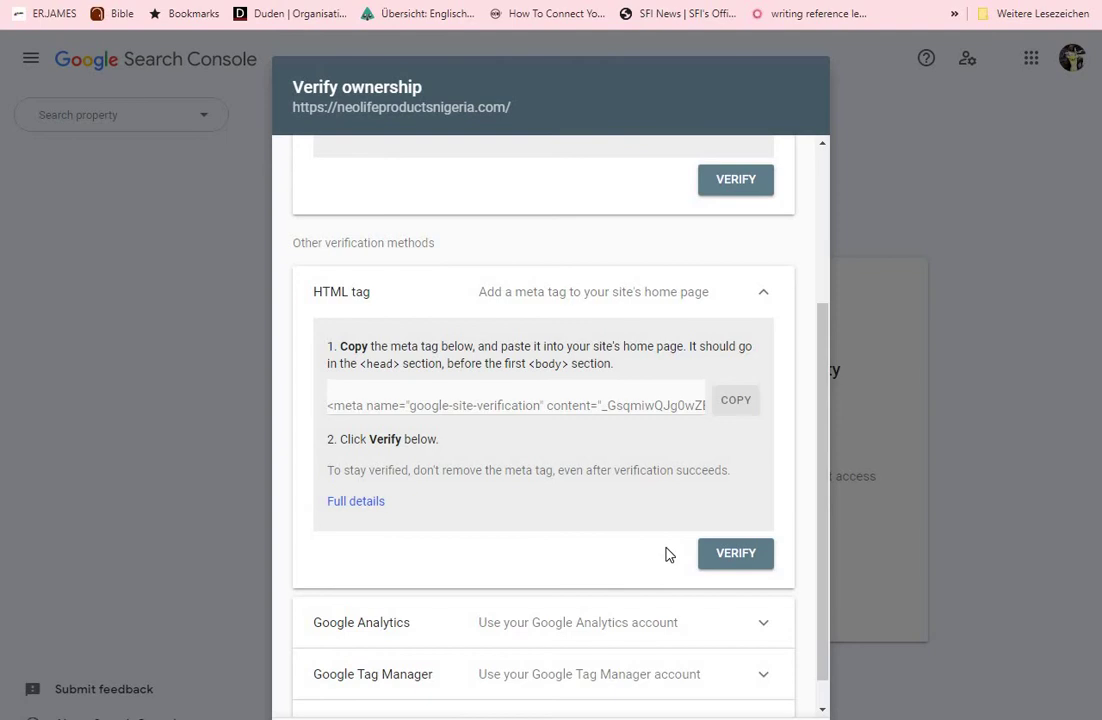
{"action": "left_click", "coordinate": [737, 556]}
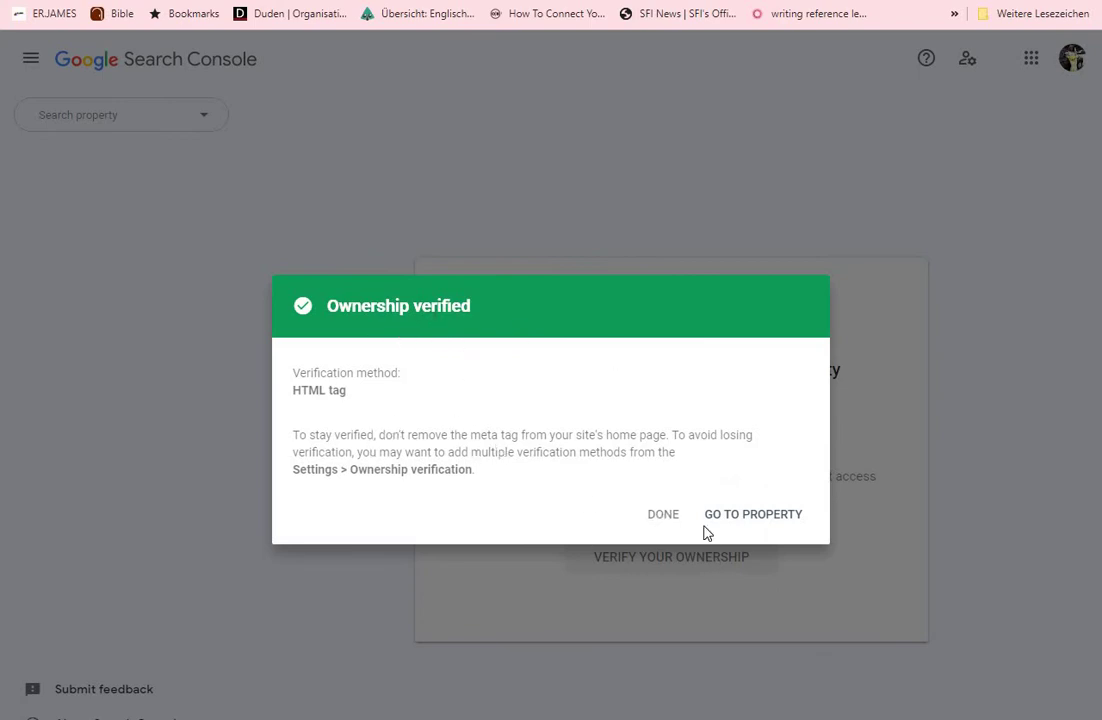
{"action": "left_click", "coordinate": [764, 528]}
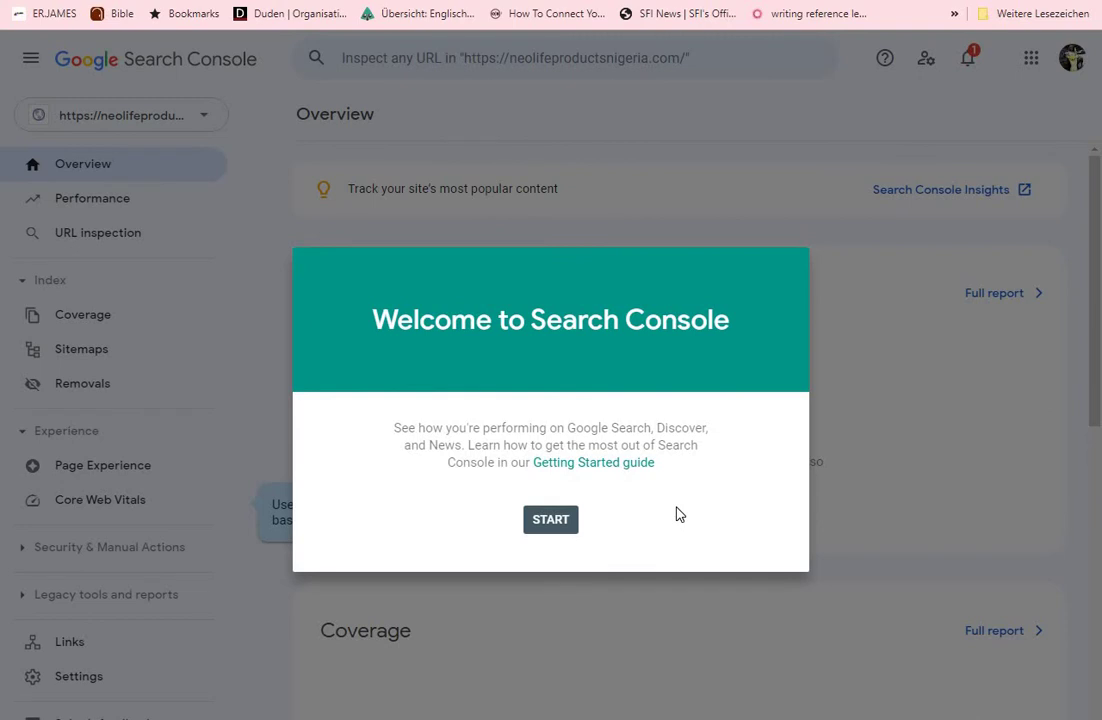
{"action": "left_click", "coordinate": [551, 520]}
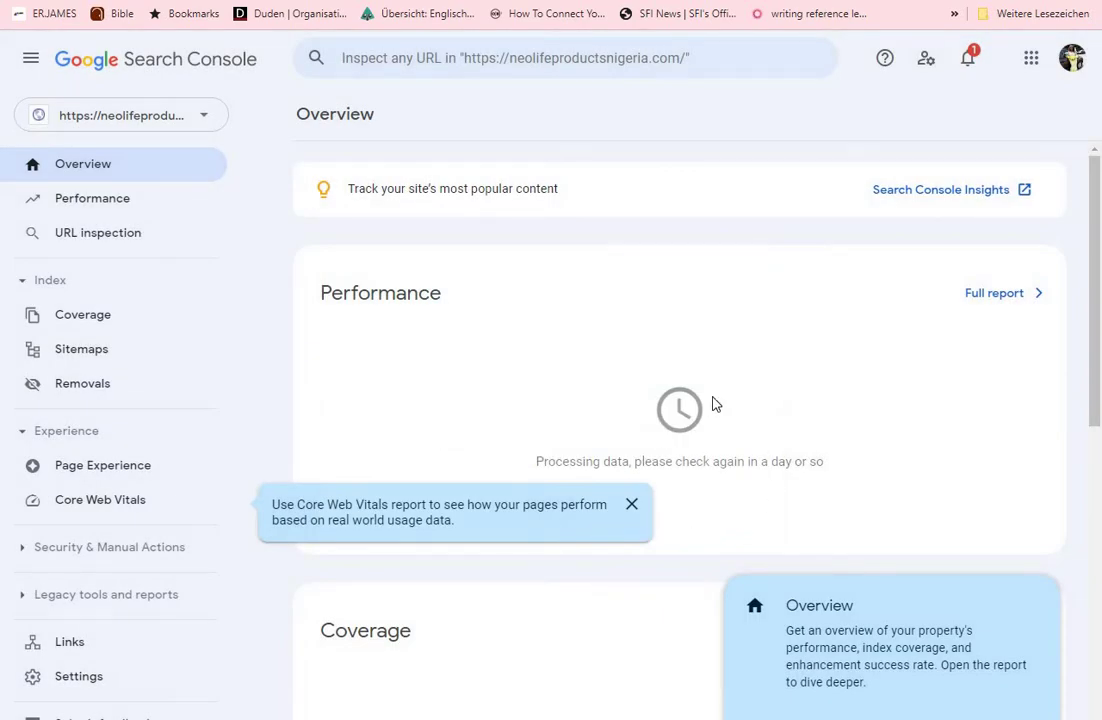
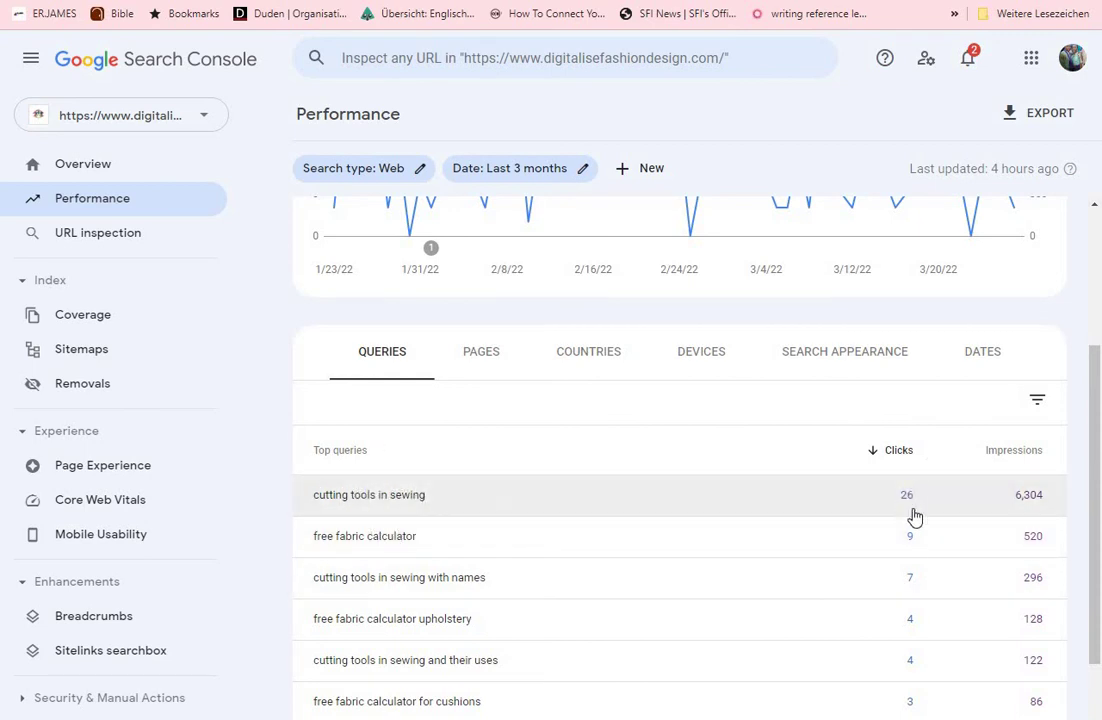
Examine the clicks and impressions of digitalisefashiondesign.com in the Performance report by queries, countries and devices.
{"action": "left_click_drag", "start_coordinate": [1100, 547], "coordinate": [1100, 475]}
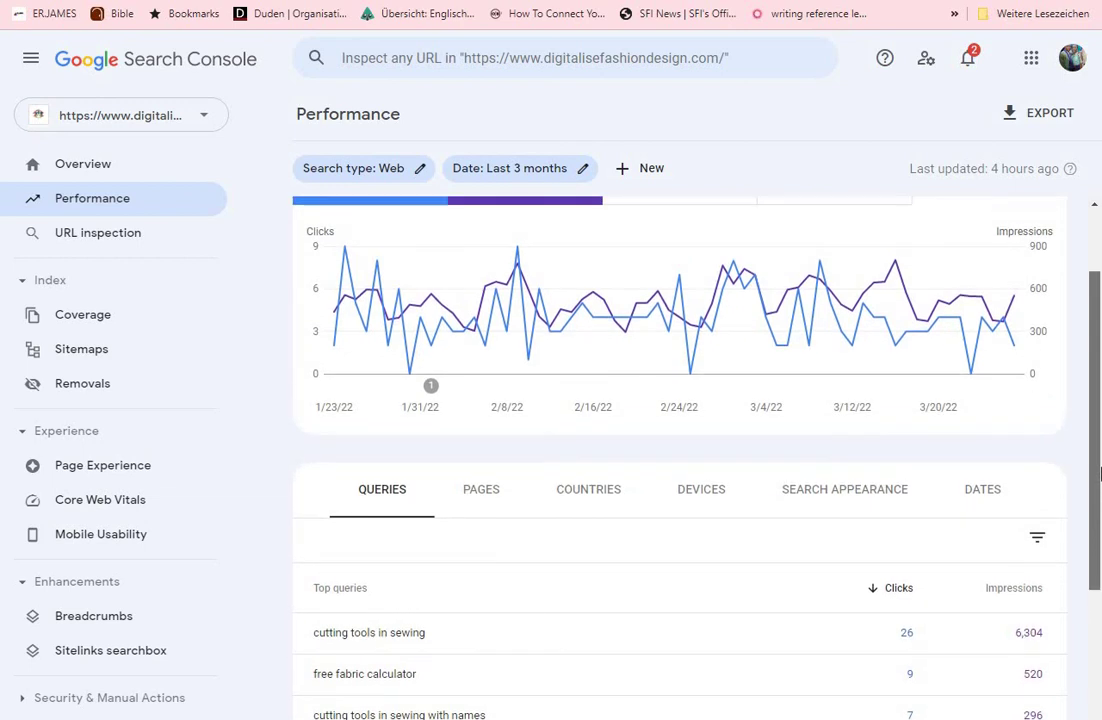
{"action": "scroll", "coordinate": [950, 500], "scroll_direction": "down", "scroll_amount": 1}
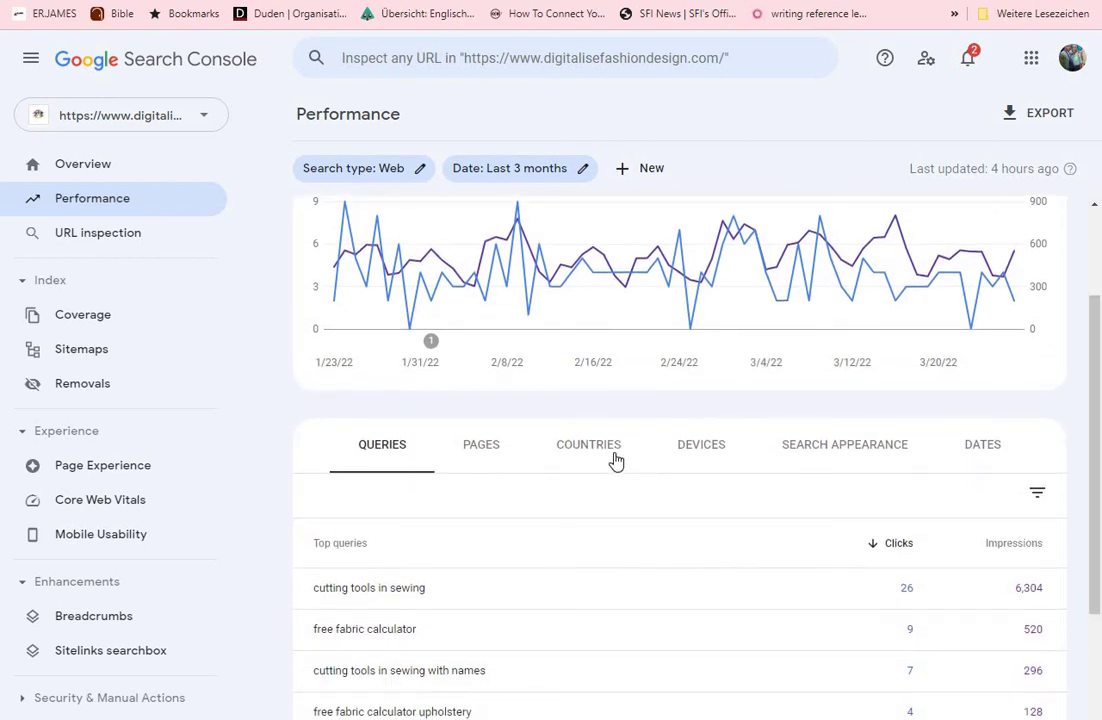
{"action": "left_click", "coordinate": [596, 452]}
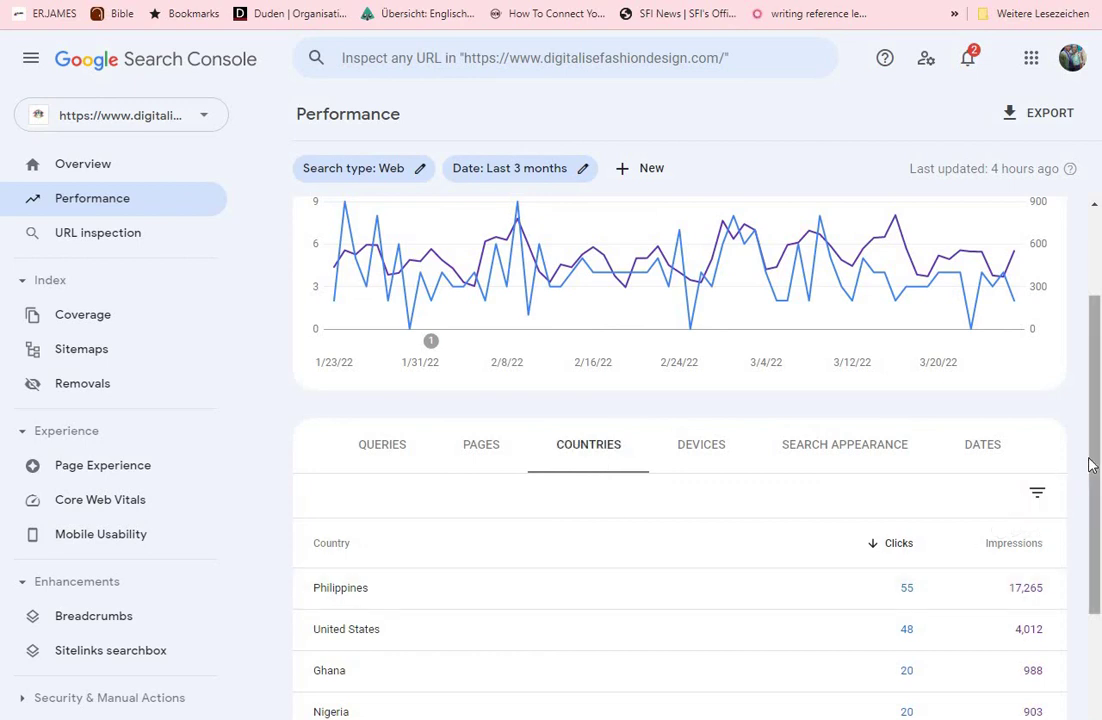
{"action": "left_click_drag", "start_coordinate": [1094, 463], "coordinate": [1095, 417]}
{"action": "left_click", "coordinate": [702, 517]}
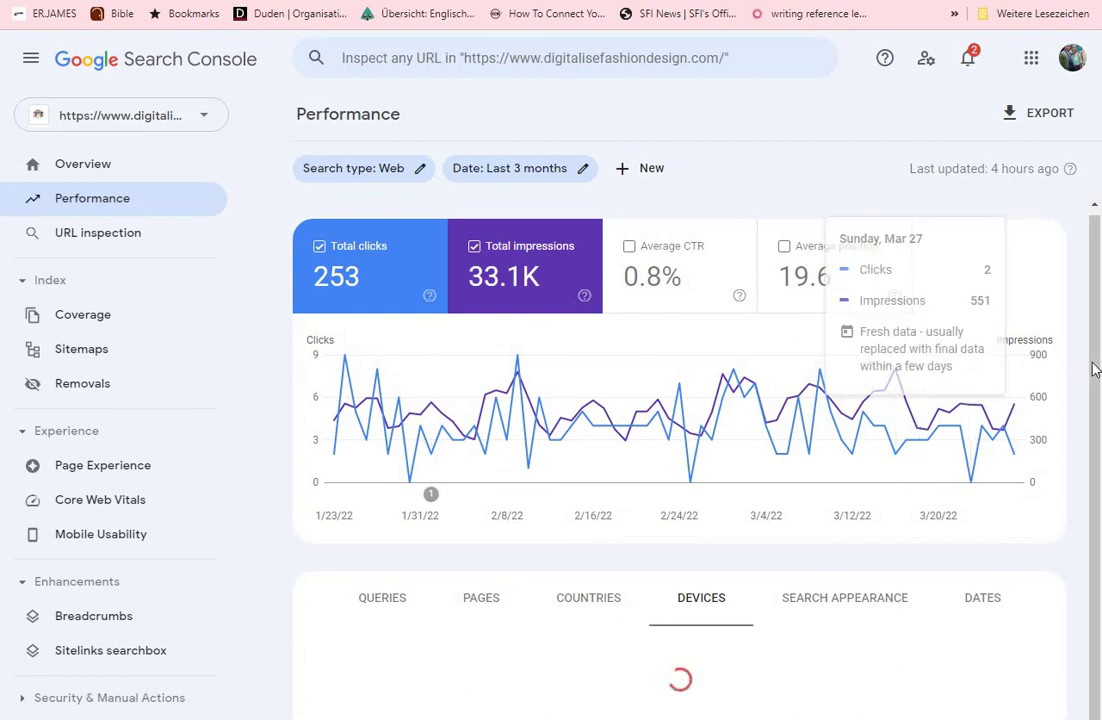
{"action": "left_click_drag", "start_coordinate": [1096, 370], "coordinate": [1100, 453]}
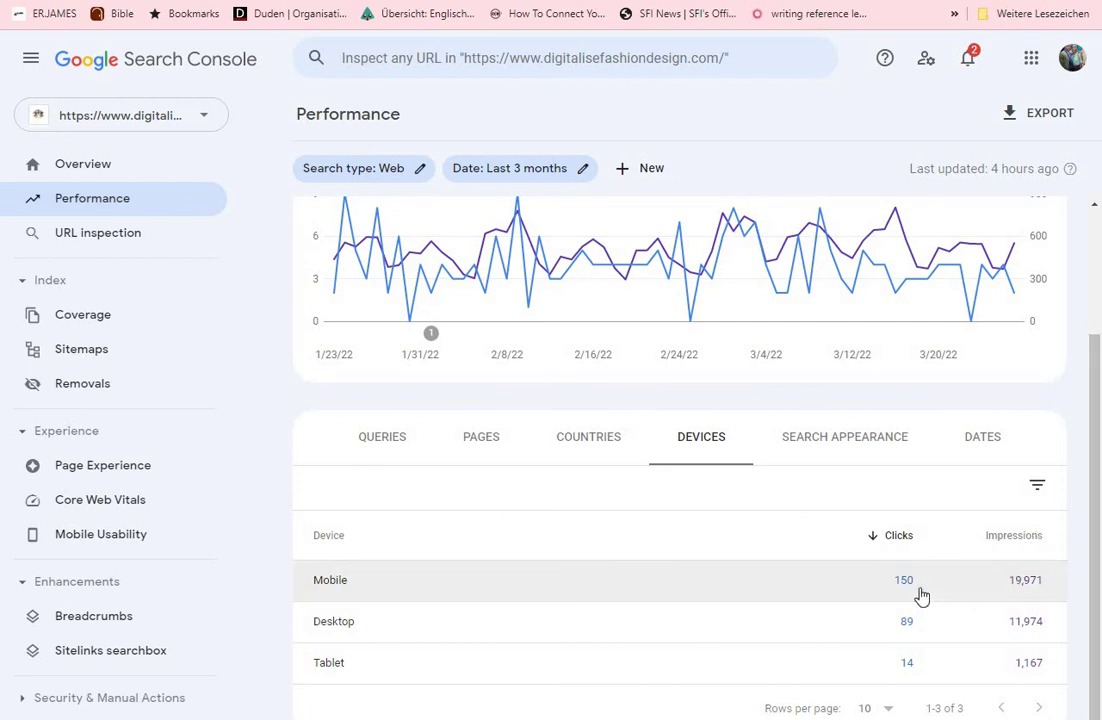
{"action": "scroll", "coordinate": [1100, 413], "scroll_direction": "up", "scroll_amount": 2}
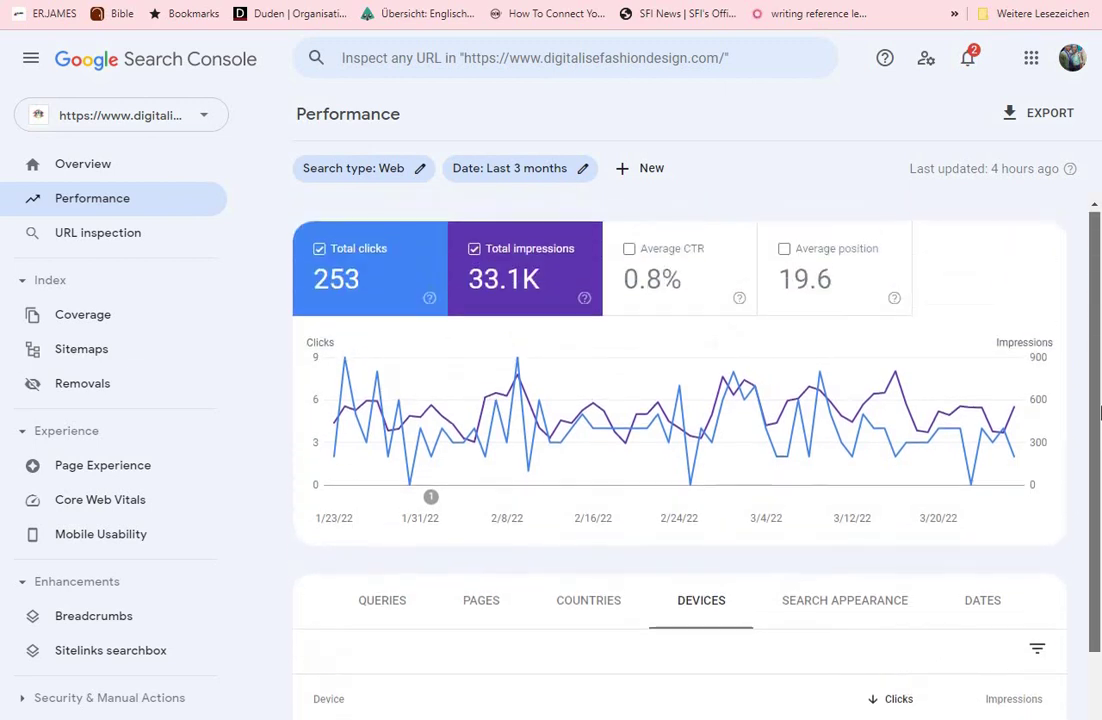
{"action": "scroll", "coordinate": [1100, 413], "scroll_direction": "down", "scroll_amount": 2}
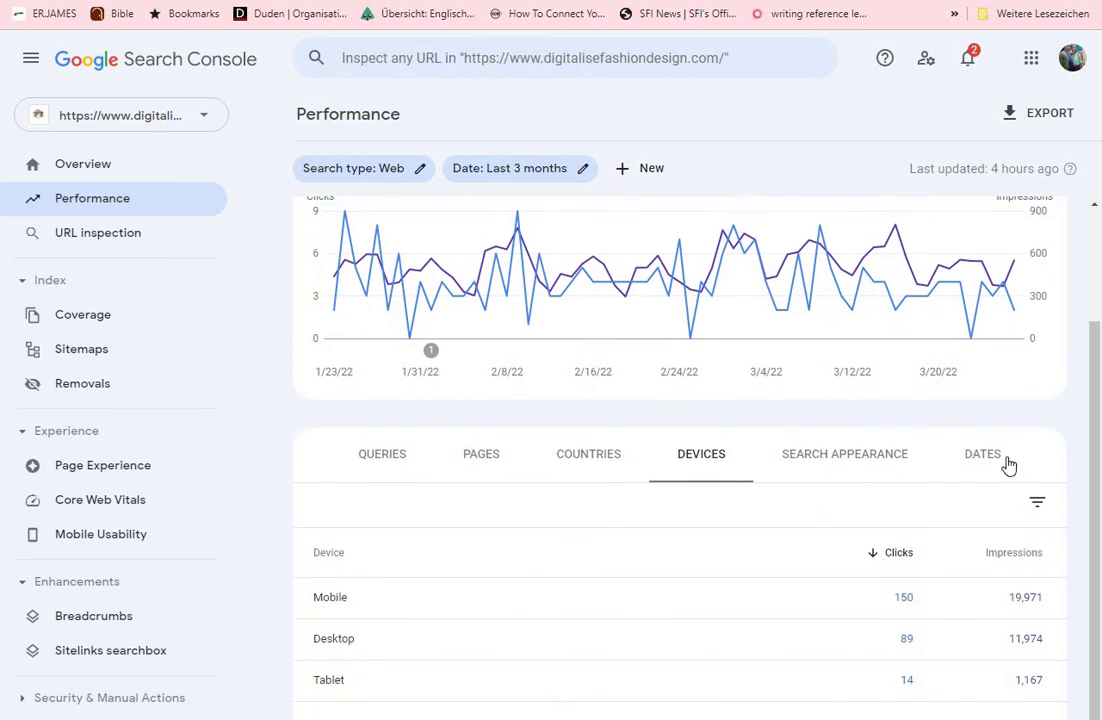
{"action": "scroll", "coordinate": [1100, 440], "scroll_direction": "up", "scroll_amount": 2}
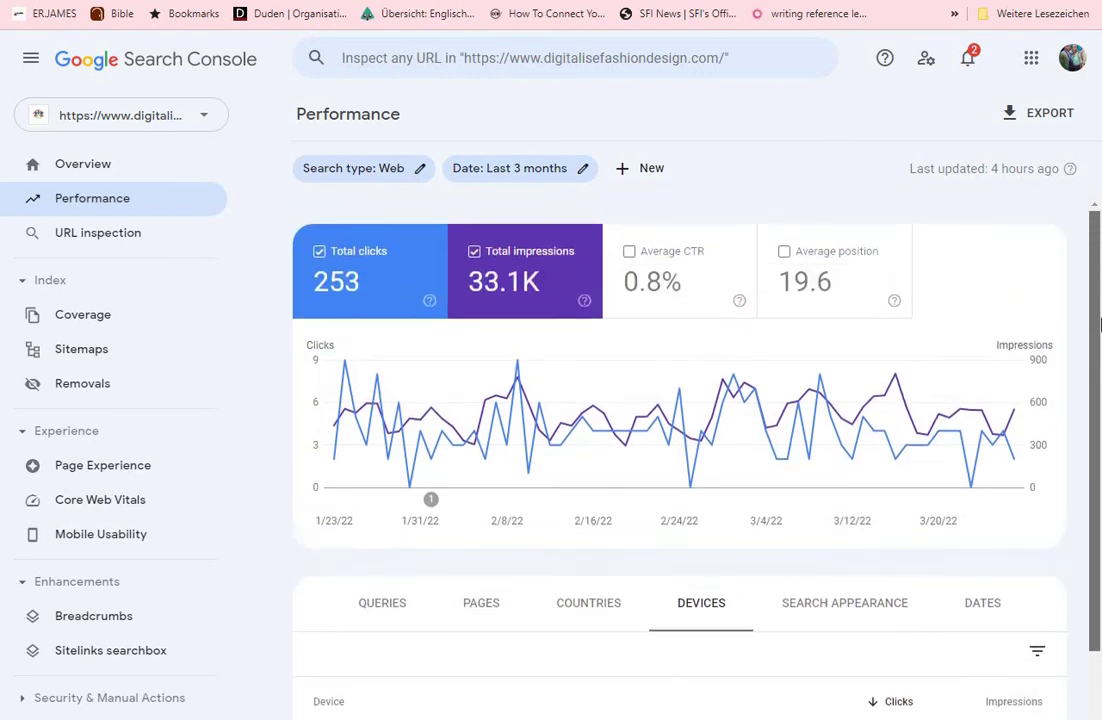